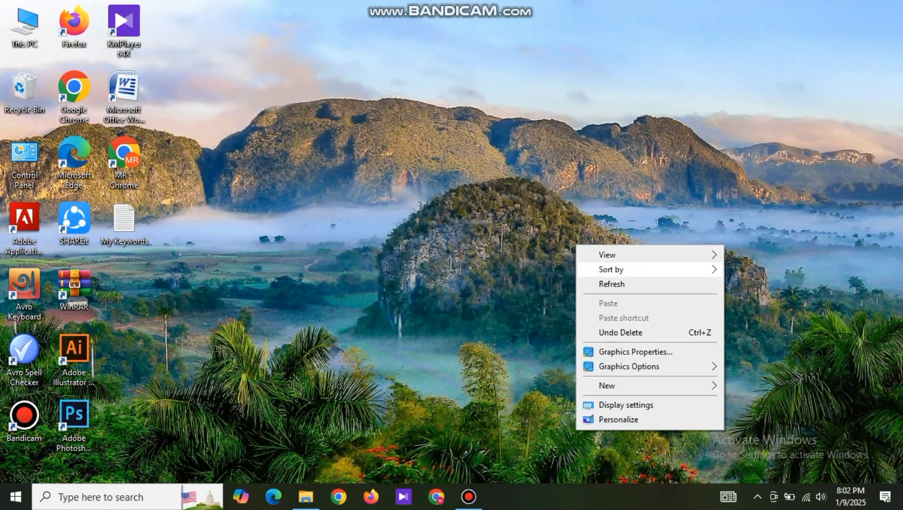
# - Refresh the desktop and launch Adobe Illustrator
pyautogui.click(597, 284)
pyautogui.click(73, 359)
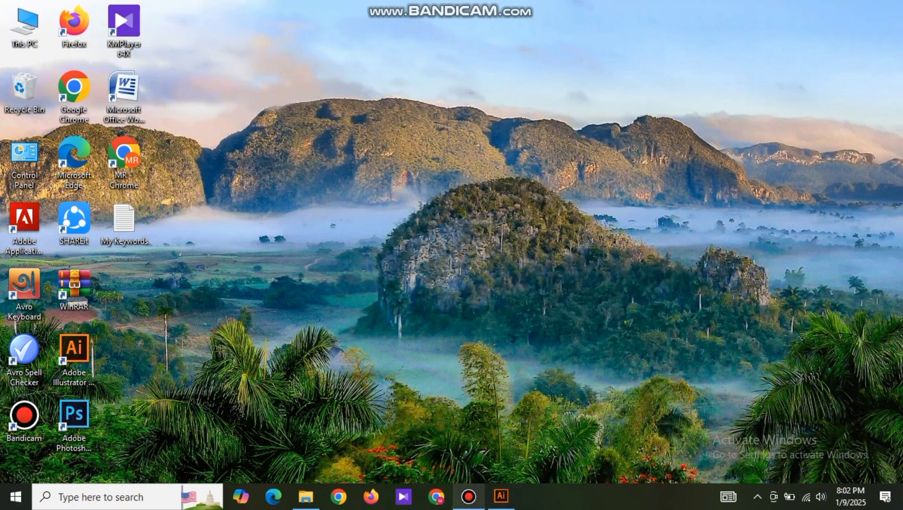
pyautogui.moveTo(469, 496)
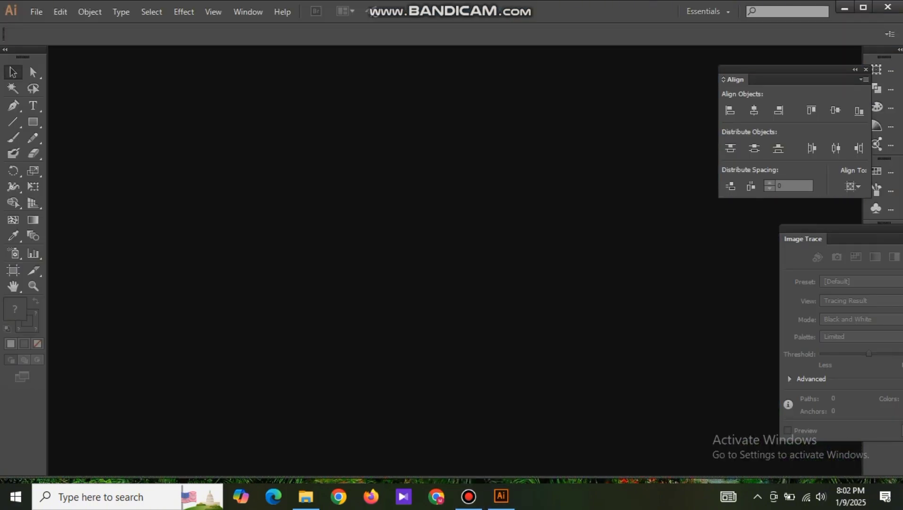
# - Start opening a file and browse the images in the silhoutte folder on drive E
pyautogui.hotkey('ctrl', 'o')
pyautogui.scroll(-5, 296, 142)
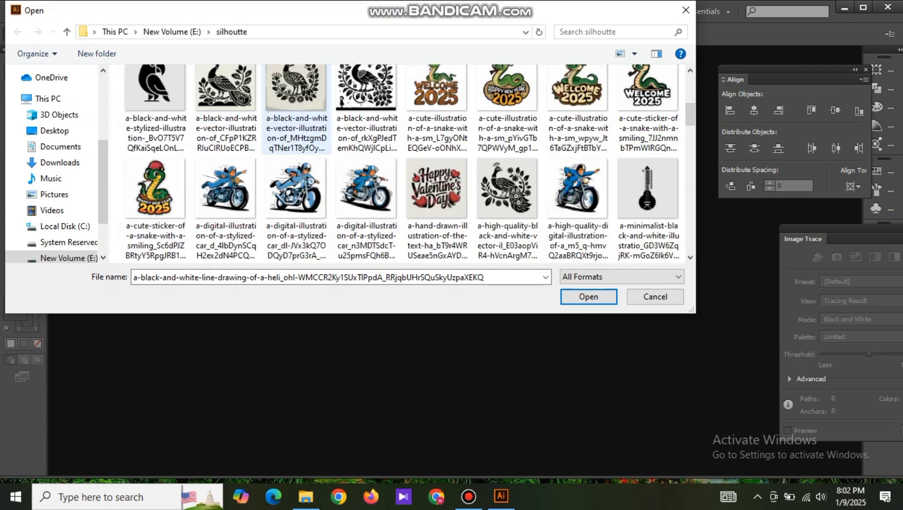
pyautogui.scroll(8, 296, 118)
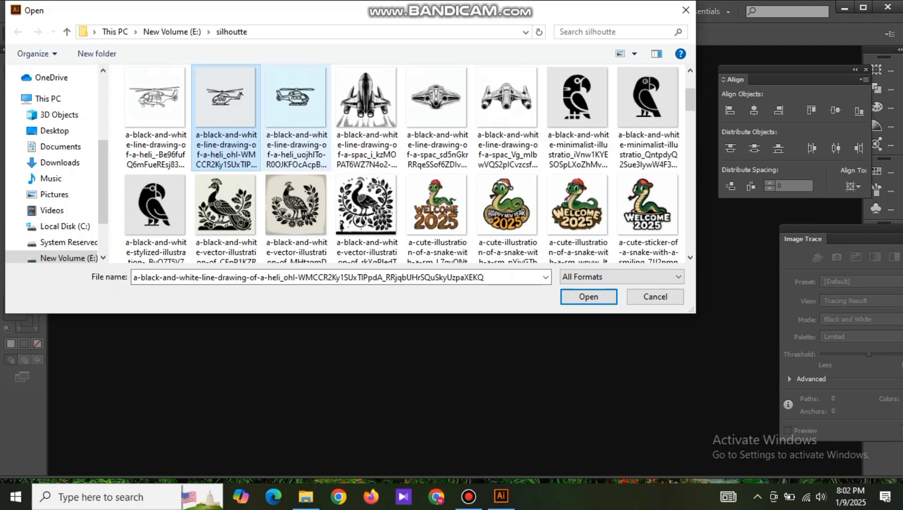
pyautogui.click(467, 496)
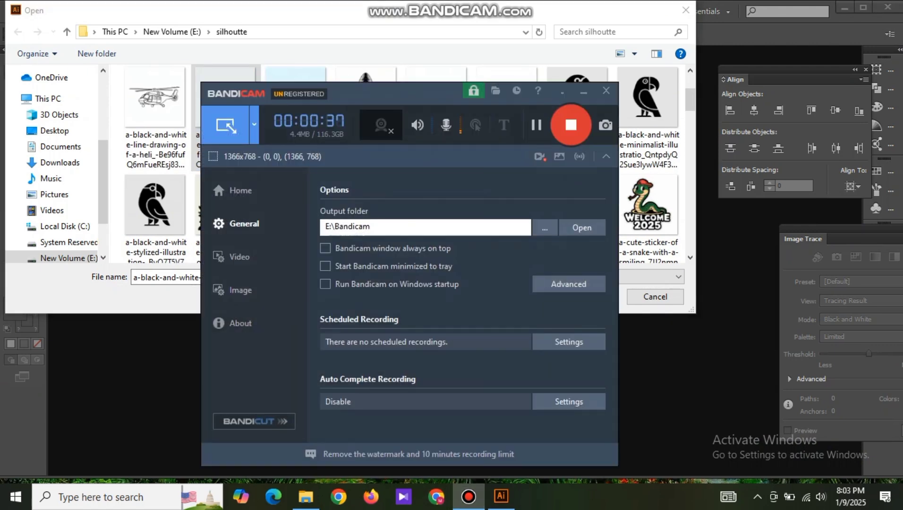
pyautogui.click(536, 126)
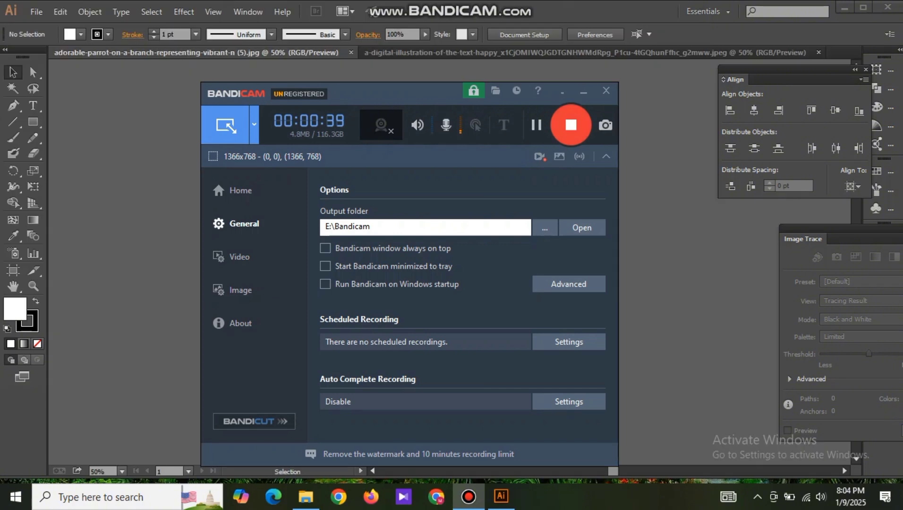
pyautogui.click(584, 91)
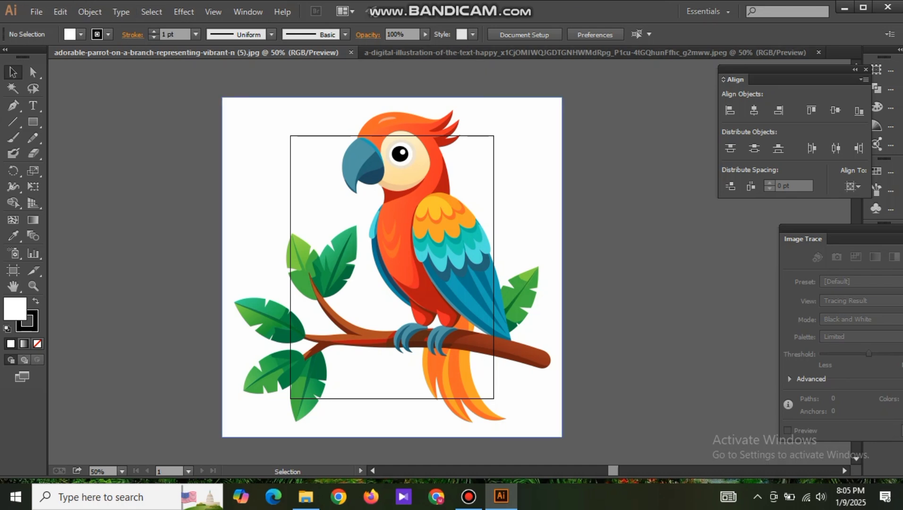
# - Trace the parrot image with the Low Fidelity Photo preset and expand the tracing into paths
pyautogui.click(392, 267)
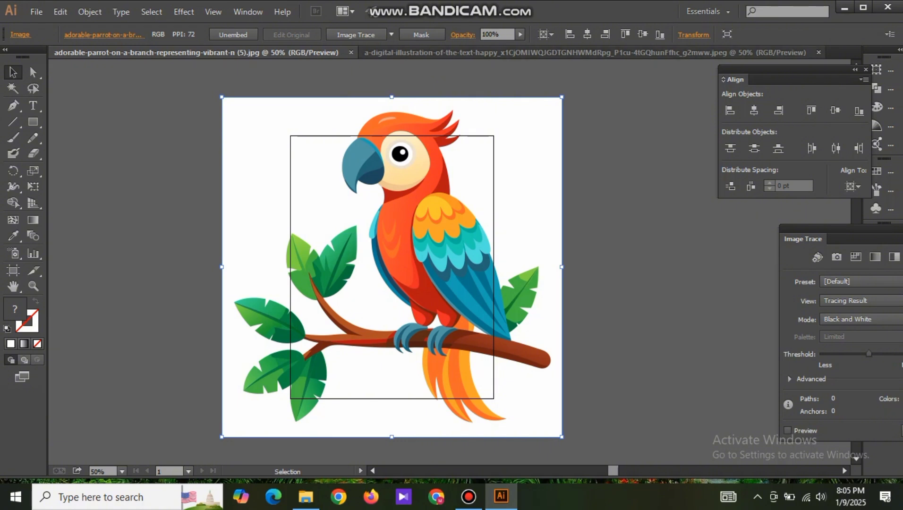
pyautogui.click(391, 34)
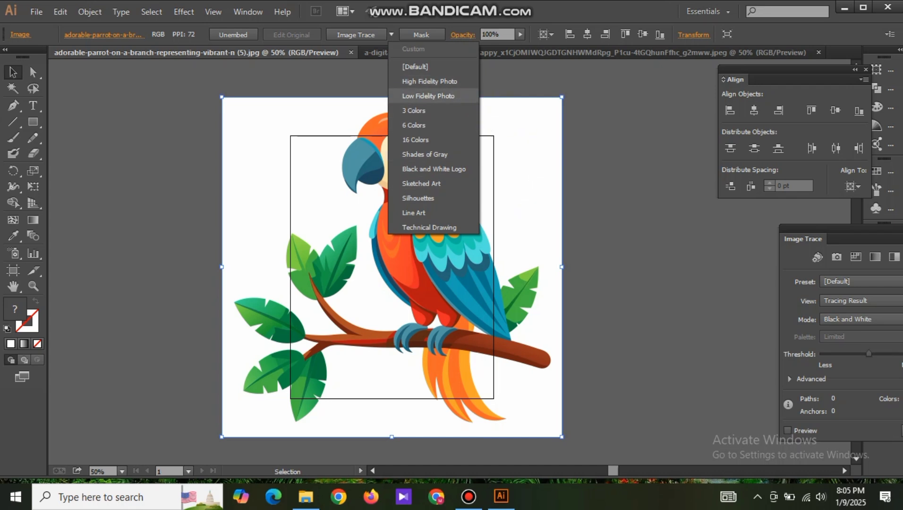
pyautogui.click(428, 96)
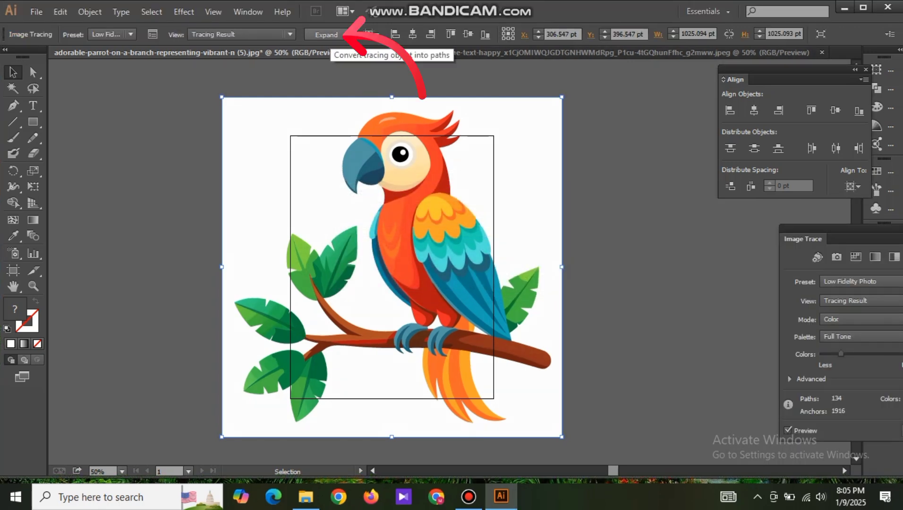
pyautogui.click(327, 35)
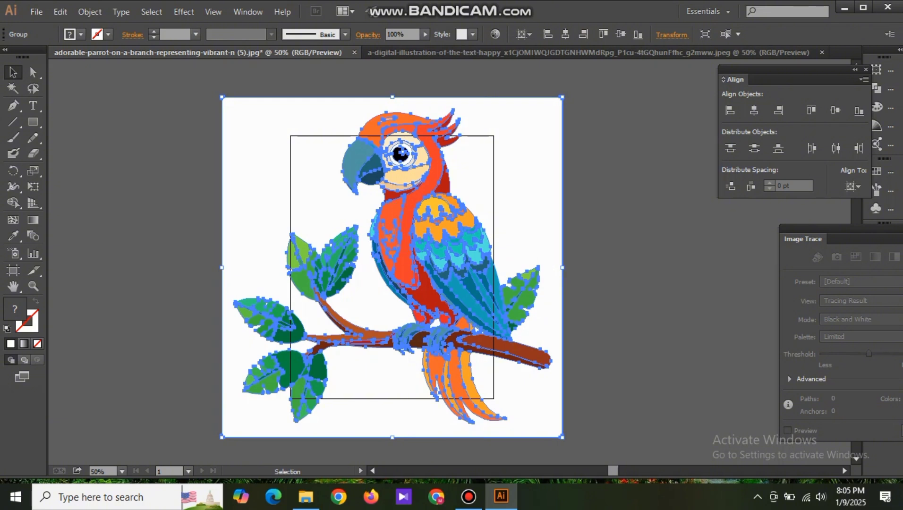
# - Ungroup the expanded parrot tracing and delete its white background shape
pyautogui.rightClick(418, 235)
pyautogui.click(457, 312)
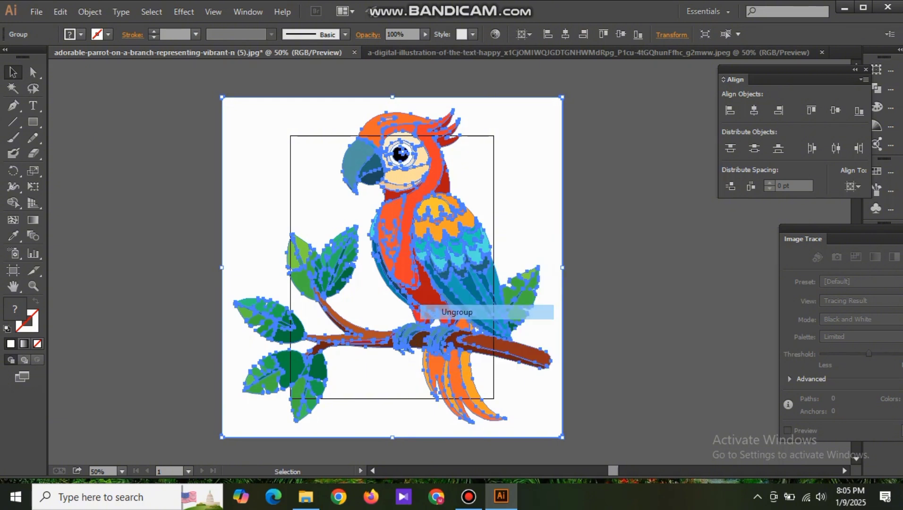
pyautogui.hotkey('ctrl', 'shift', 'a')
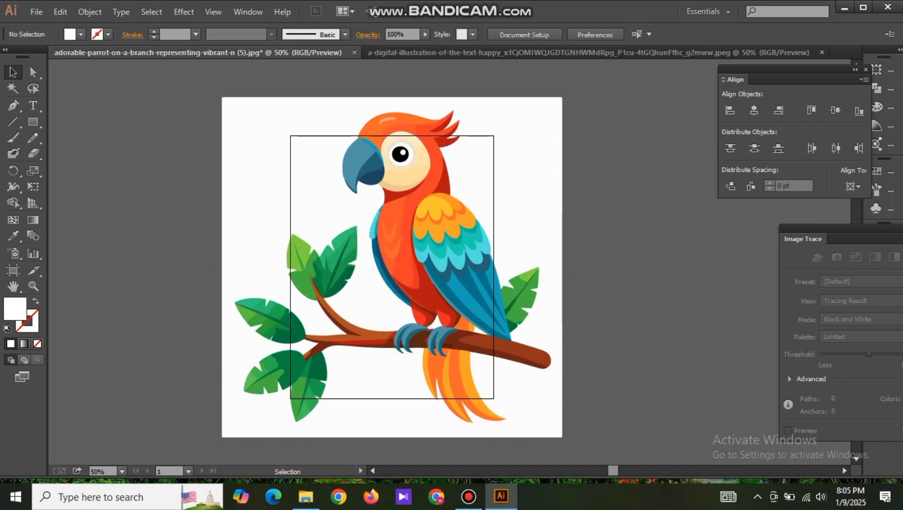
pyautogui.click(529, 207)
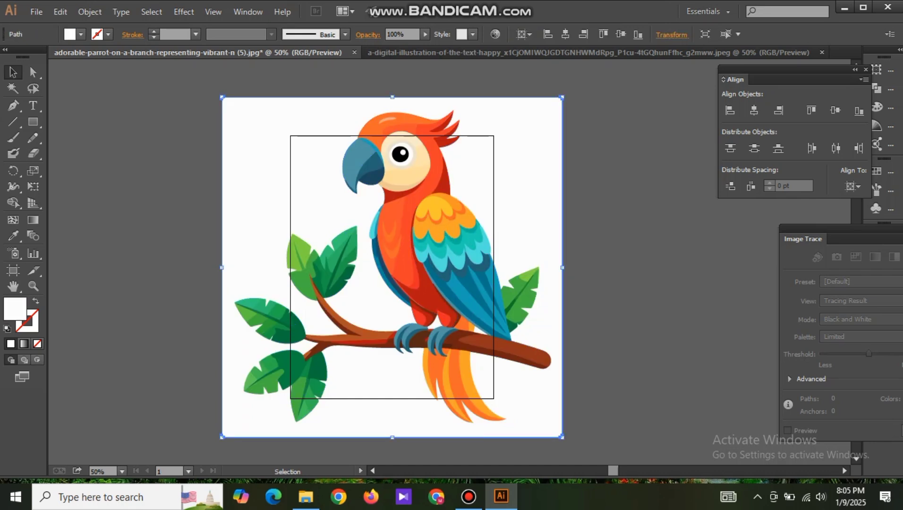
pyautogui.press('Delete')
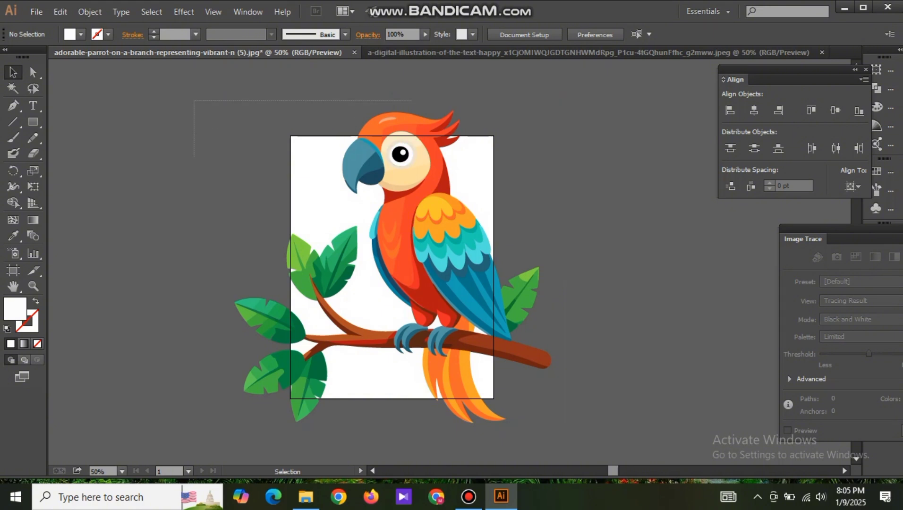
# - Move all of the parrot artwork off the artboard onto the empty canvas to its right, and deselect it
pyautogui.hotkey('ctrl', 'a')
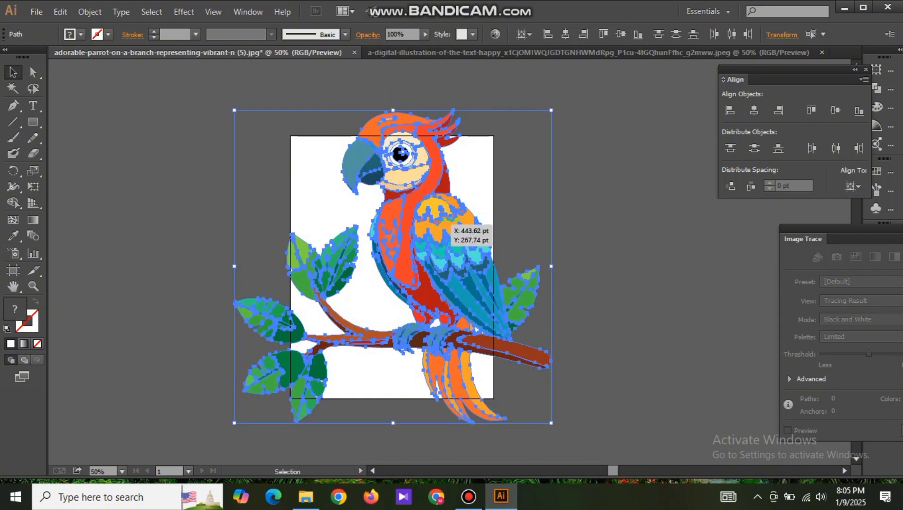
pyautogui.moveTo(477, 329)
pyautogui.mouseDown()
pyautogui.moveTo(550, 267)
pyautogui.moveTo(661, 272)
pyautogui.moveTo(745, 332)
pyautogui.mouseUp()
pyautogui.hscroll(10, 475, 257)
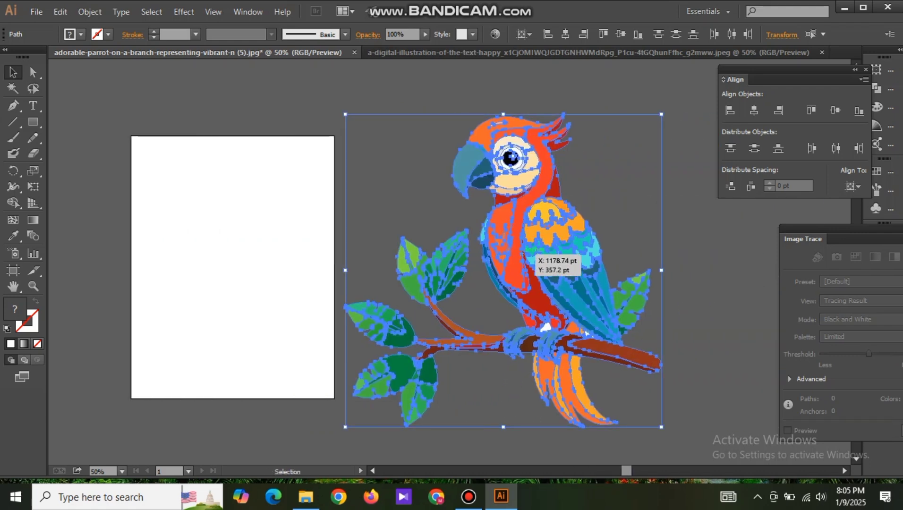
pyautogui.moveTo(505, 270); pyautogui.dragTo(534, 267)
pyautogui.hotkey('ctrl', 'shift', 'a')
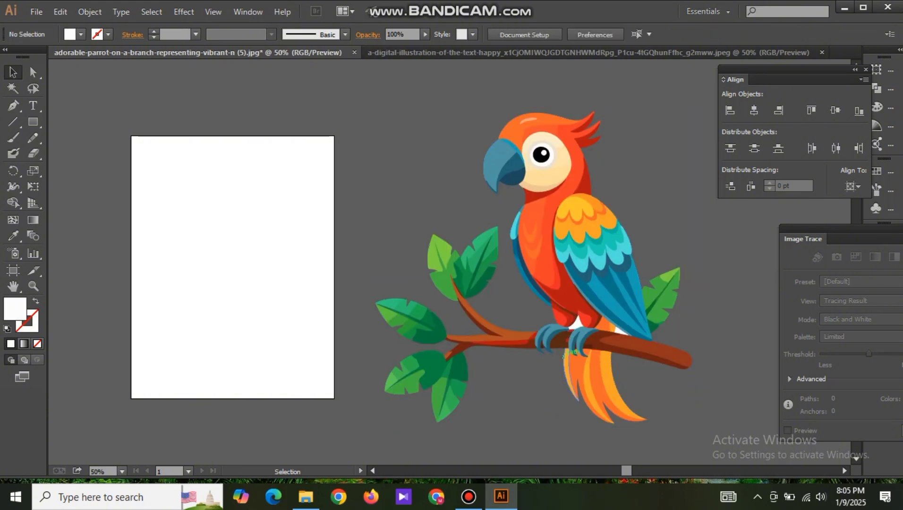
# - Delete the leftover white shapes between the parrot's legs and between its tail and wing above the branch
pyautogui.press('shift')
pyautogui.scroll(3, 566, 361)
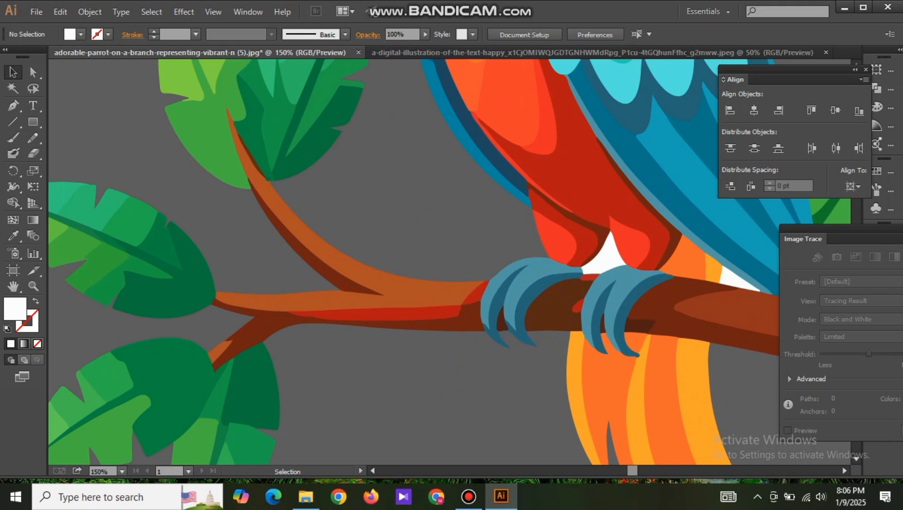
pyautogui.scroll(-1, 519, 326)
pyautogui.hscroll(3, 448, 267)
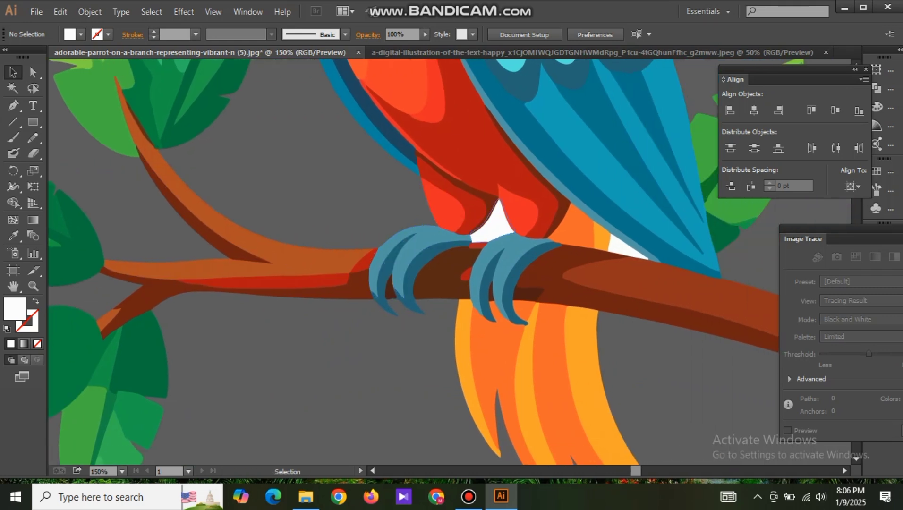
pyautogui.click(493, 226)
pyautogui.press('Delete')
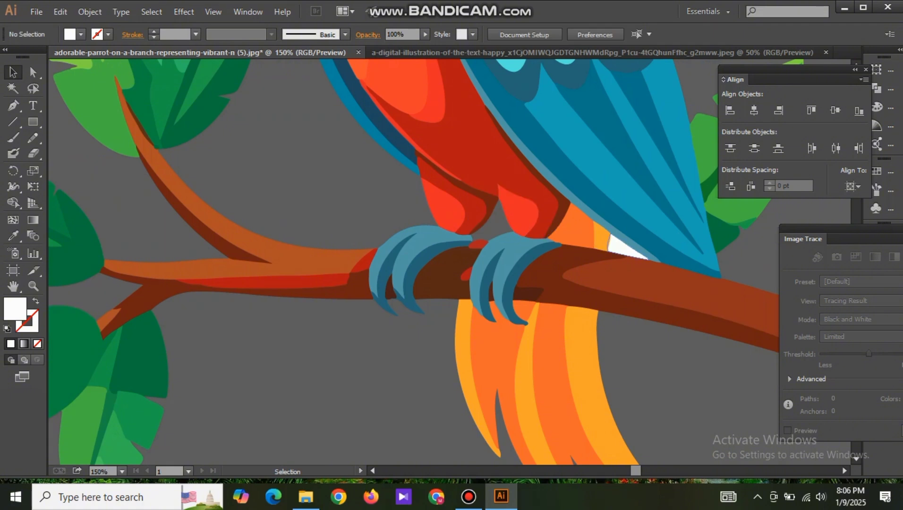
pyautogui.click(622, 248)
pyautogui.press('Delete')
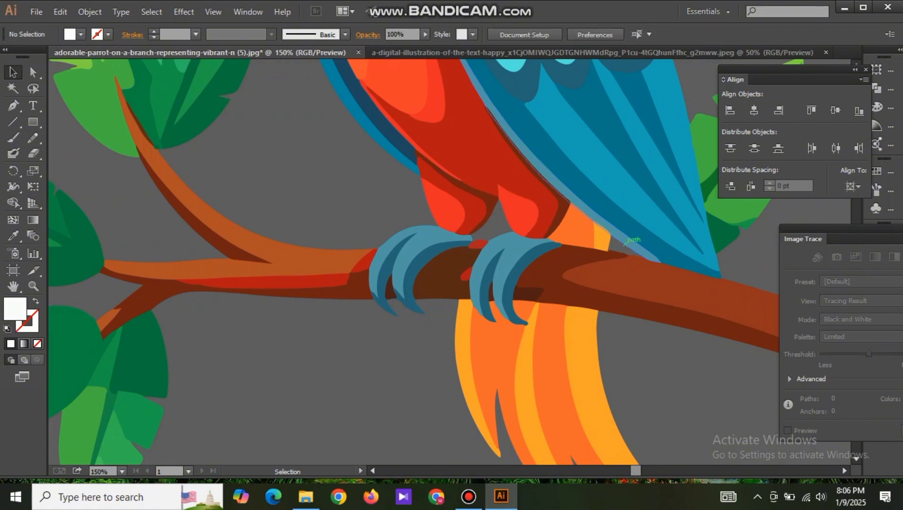
# - Examine the whole parrot, branch and leaves for remaining white background fragments
pyautogui.scroll(3, 630, 288)
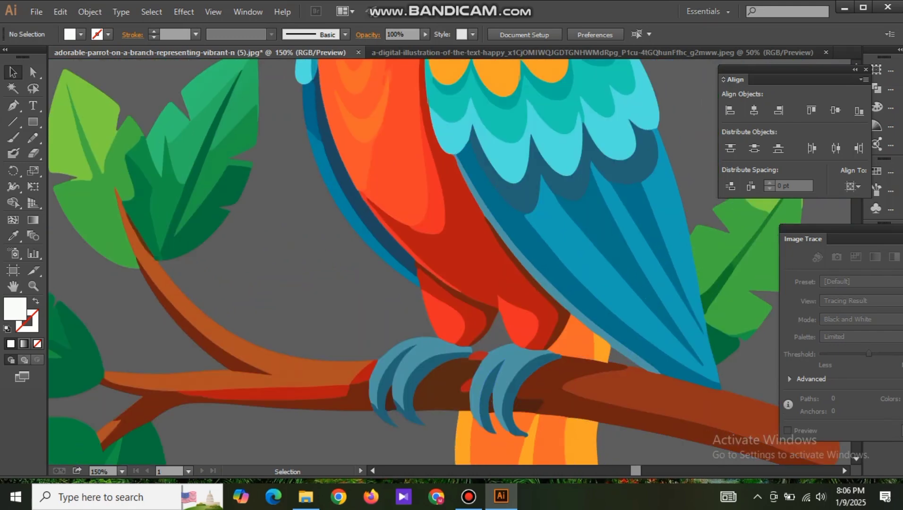
pyautogui.press('shift')
pyautogui.hotkey('ctrl', '-')
pyautogui.hotkey('ctrl', '-')
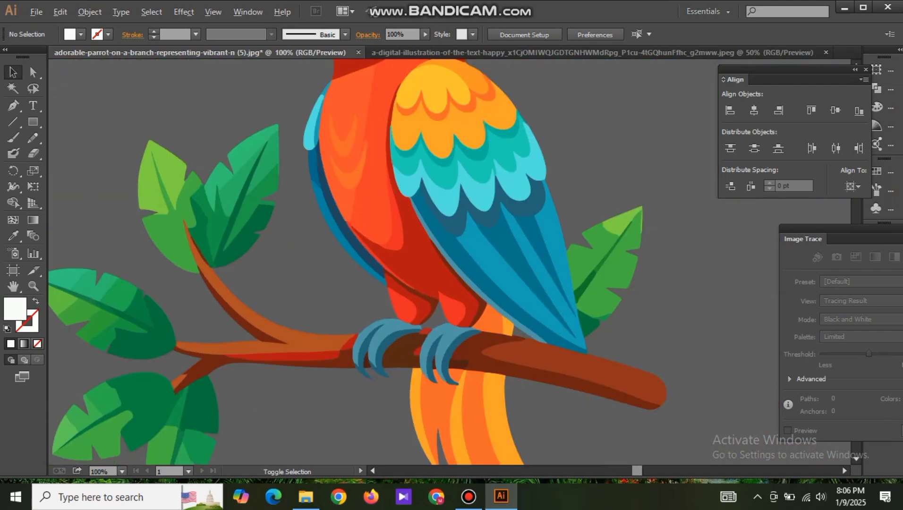
pyautogui.scroll(2, 297, 259)
pyautogui.scroll(1, 381, 341)
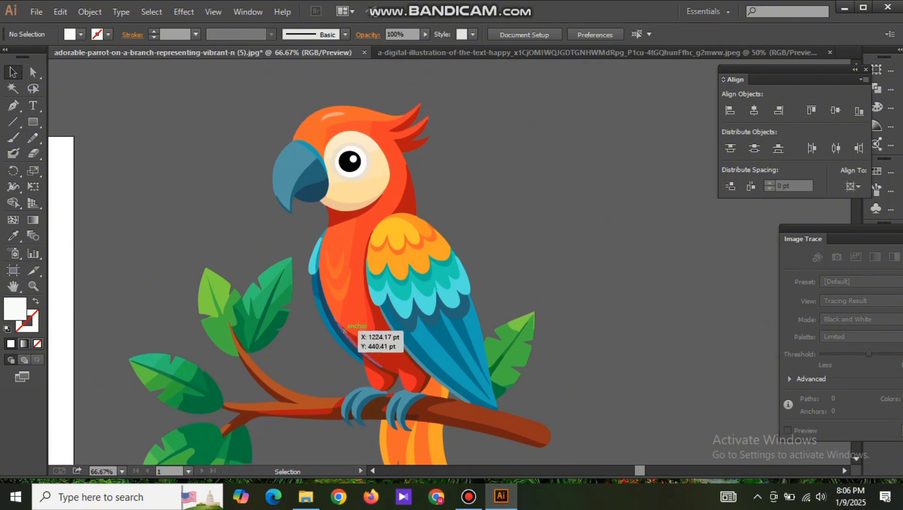
pyautogui.scroll(-2, 374, 345)
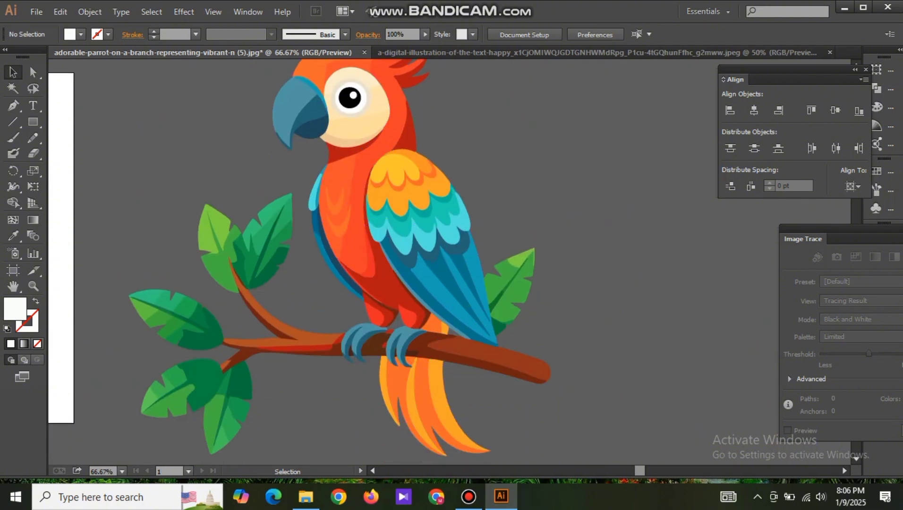
pyautogui.scroll(5, 340, 259)
pyautogui.scroll(-5, 340, 260)
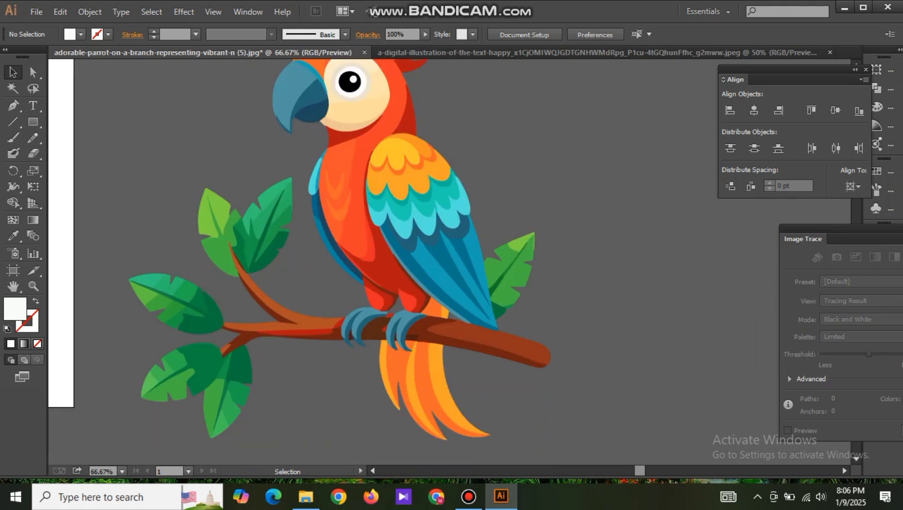
pyautogui.hscroll(-5, 419, 261)
pyautogui.scroll(3, 419, 261)
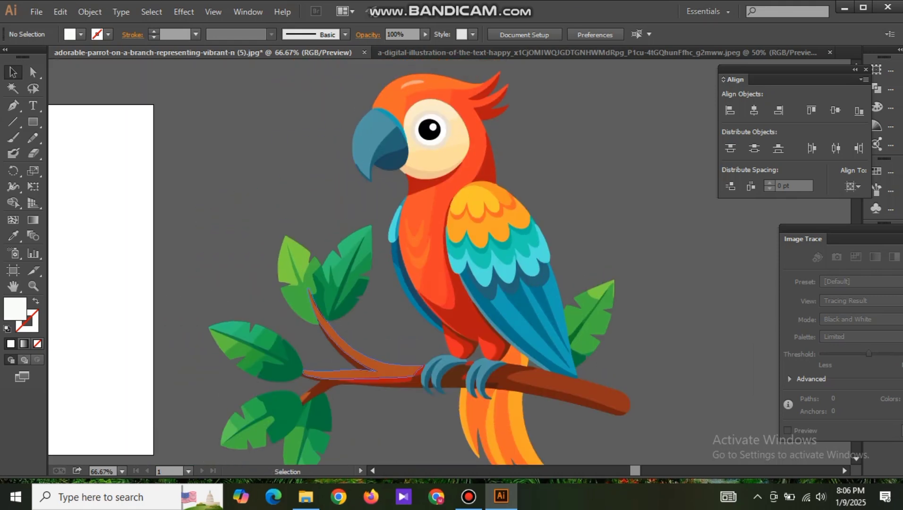
pyautogui.scroll(1, 419, 262)
pyautogui.scroll(-4, 419, 261)
pyautogui.scroll(5, 419, 261)
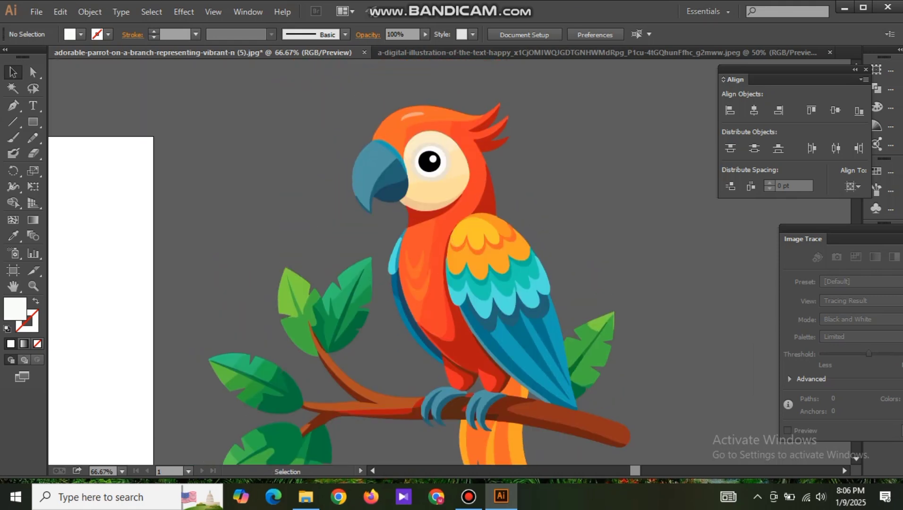
pyautogui.scroll(-1, 427, 316)
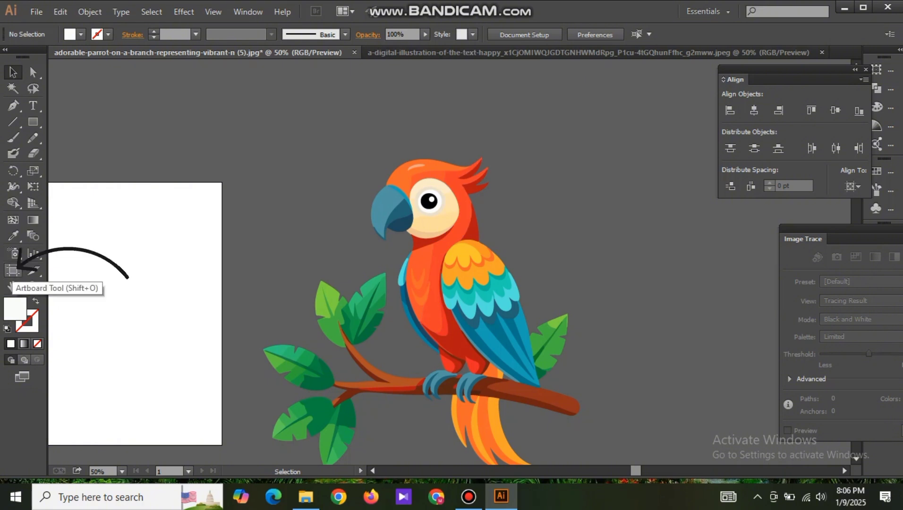
# - Resize the artboard to 4000 pt wide and 4000 pt high with the Artboard tool, and return to the Selection tool
pyautogui.click(13, 270)
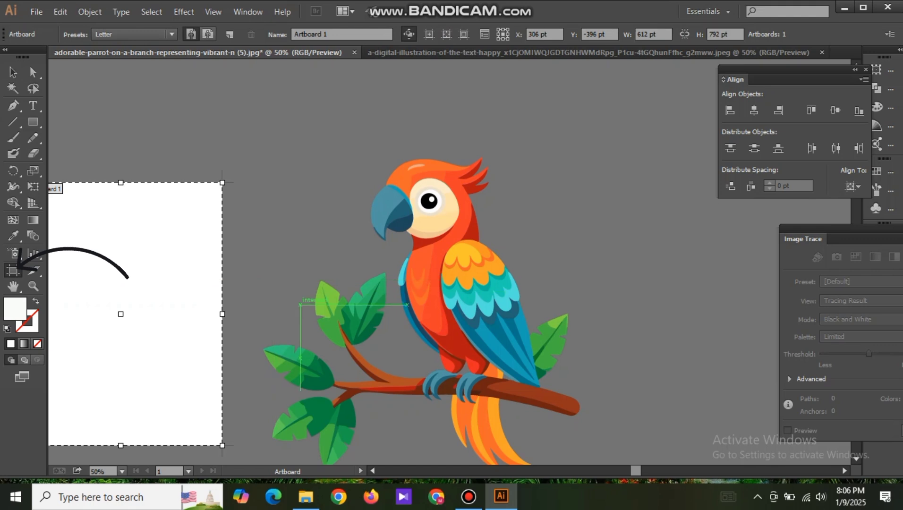
pyautogui.hscroll(-1, 320, 305)
pyautogui.hscroll(-6, 340, 311)
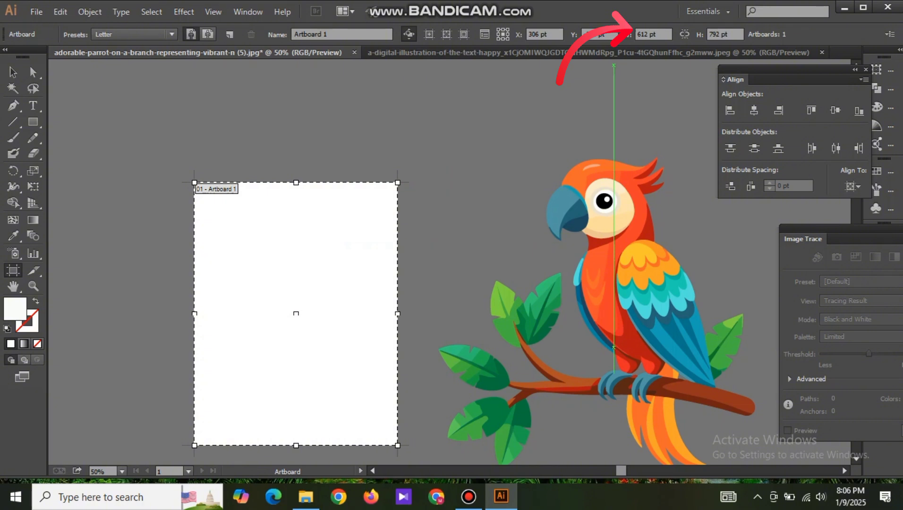
pyautogui.click(650, 34)
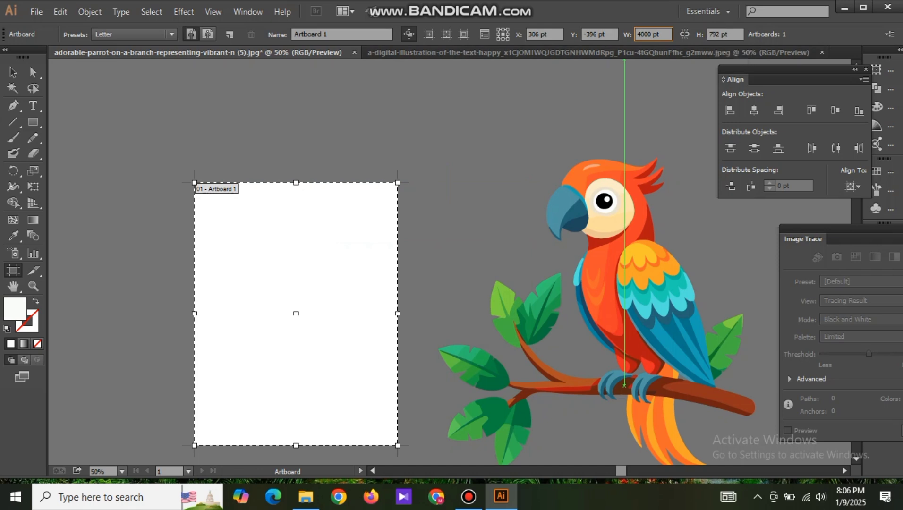
pyautogui.click(716, 34)
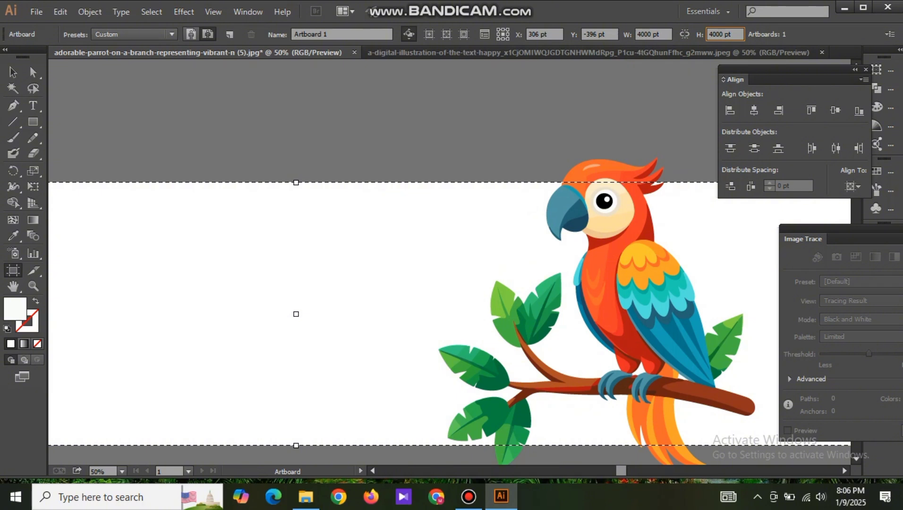
pyautogui.click(13, 72)
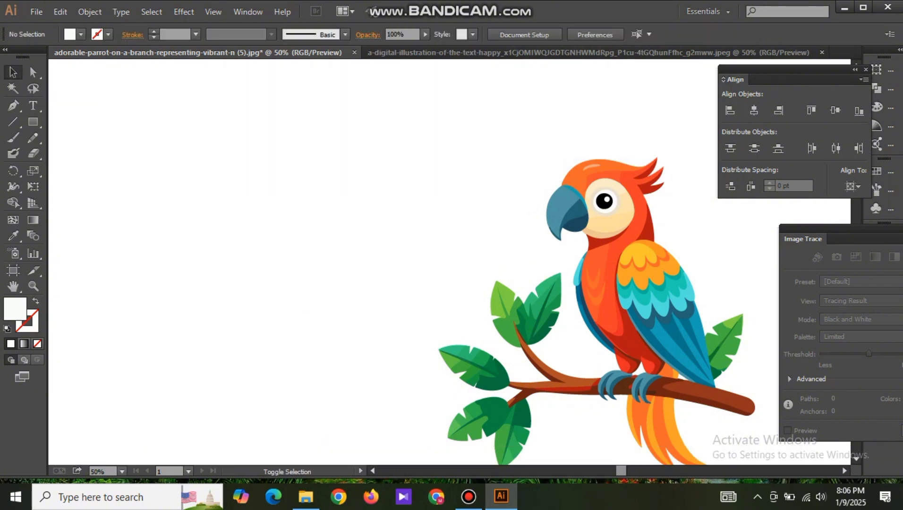
# - Select the whole parrot artwork, move it toward the middle of the artboard and group it
pyautogui.hotkey('ctrl', '-')
pyautogui.hotkey('ctrl', '-')
pyautogui.hotkey('ctrl', '-')
pyautogui.hotkey('ctrl', '-')
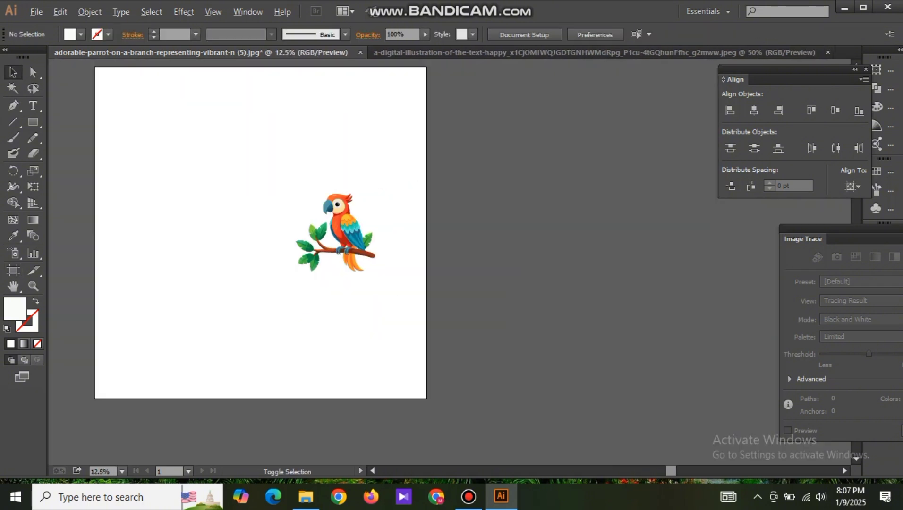
pyautogui.scroll(1, 260, 249)
pyautogui.hscroll(-5, 359, 279)
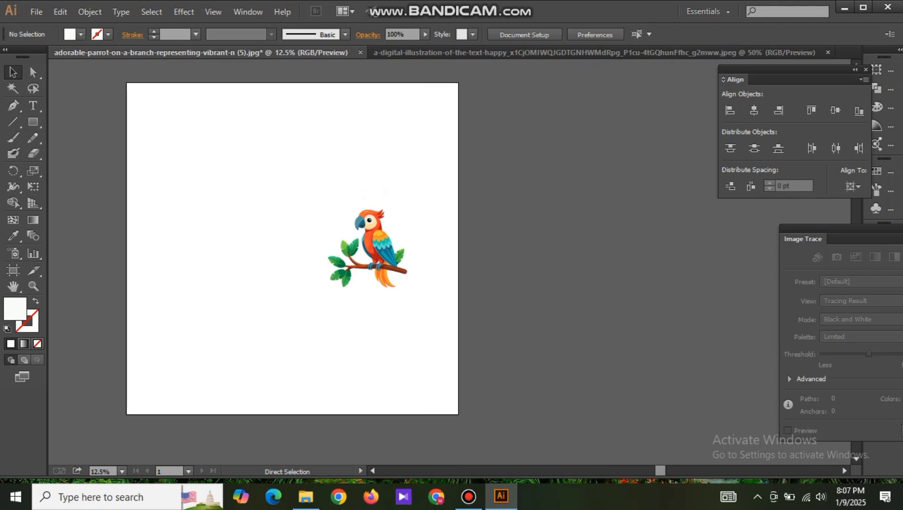
pyautogui.hscroll(-3, 377, 249)
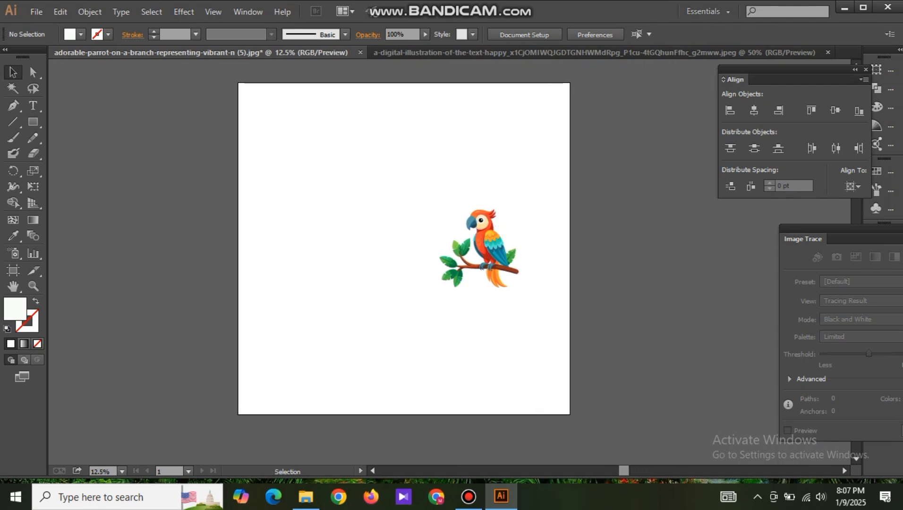
pyautogui.moveTo(446, 192); pyautogui.dragTo(526, 307)
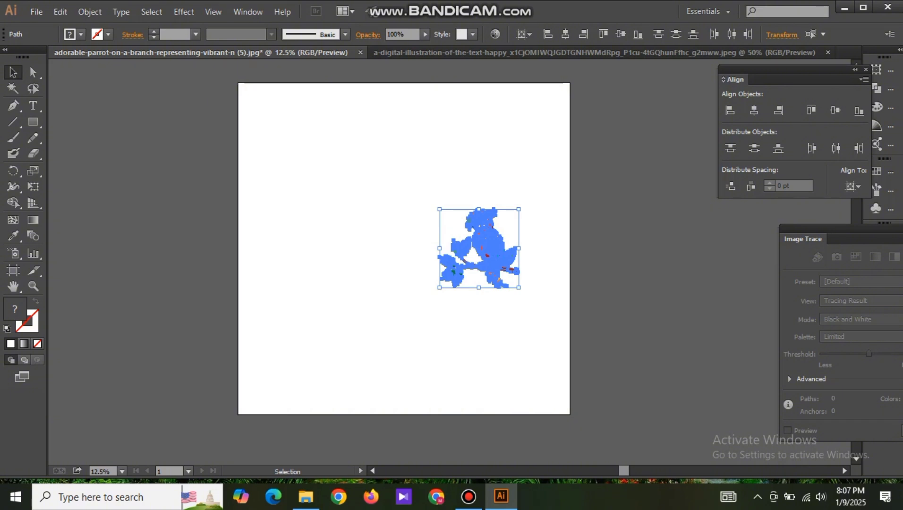
pyautogui.click(402, 183)
pyautogui.moveTo(403, 182)
pyautogui.mouseDown()
pyautogui.moveTo(502, 302)
pyautogui.moveTo(538, 324)
pyautogui.mouseUp()
pyautogui.moveTo(498, 245); pyautogui.dragTo(400, 245)
pyautogui.rightClick(386, 241)
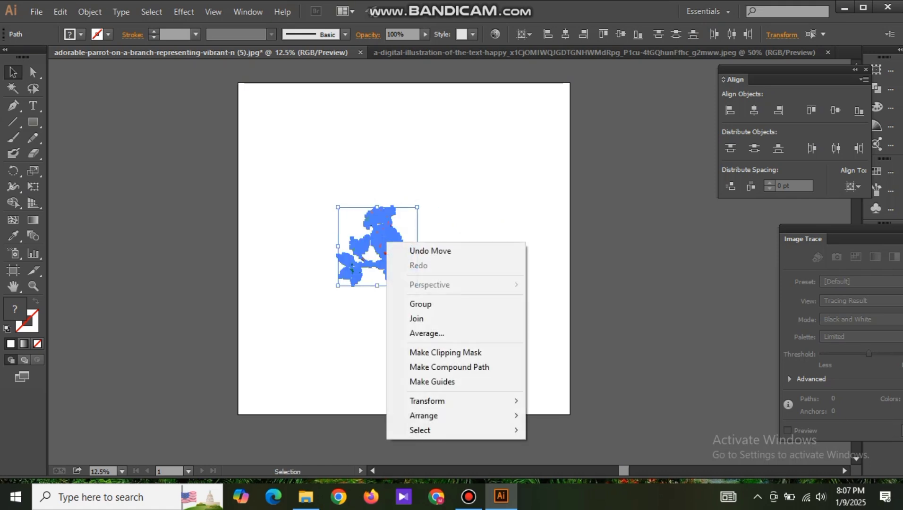
pyautogui.click(421, 303)
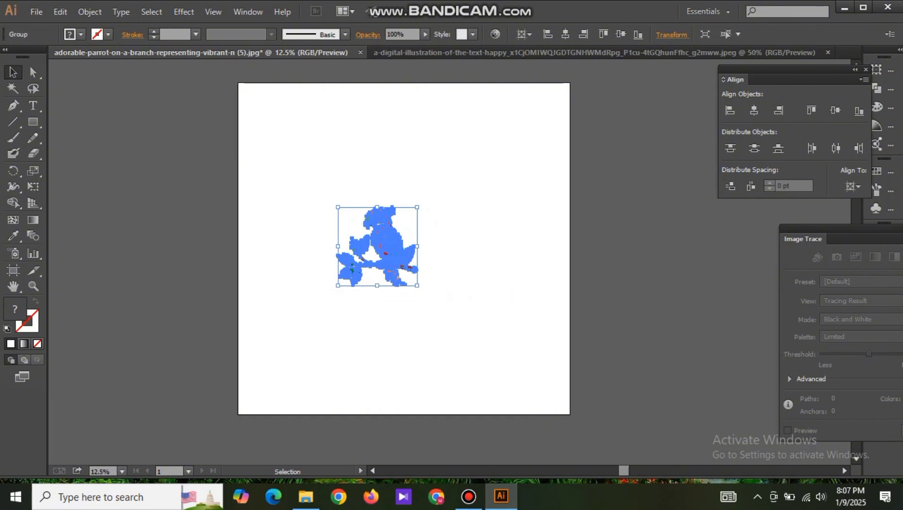
# - Enlarge the parrot group until it nearly fills the artboard with a narrow margin around it, and deselect it
pyautogui.moveTo(398, 242); pyautogui.dragTo(424, 243)
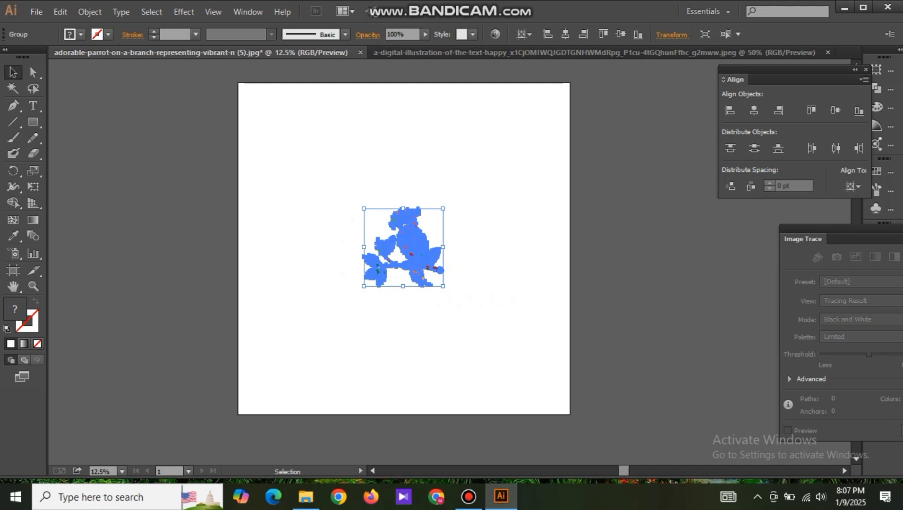
pyautogui.moveTo(364, 208); pyautogui.dragTo(260, 105)
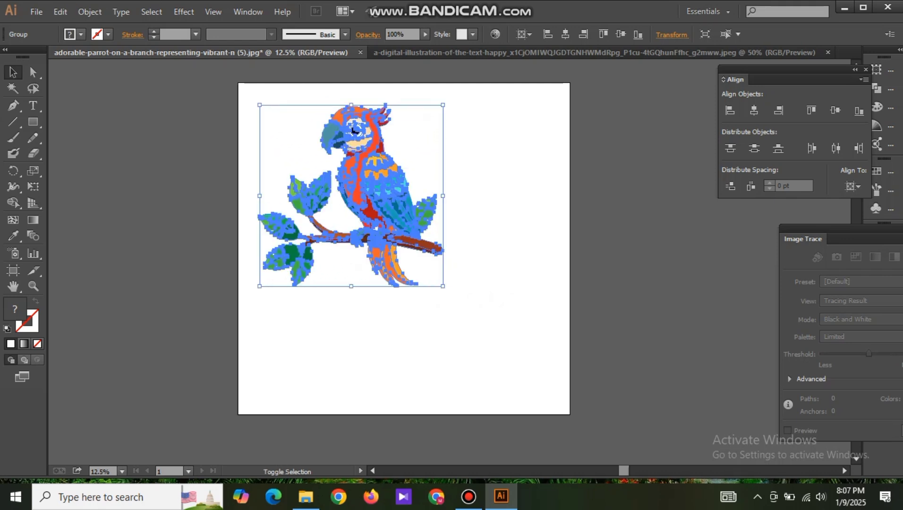
pyautogui.moveTo(442, 285); pyautogui.dragTo(570, 391)
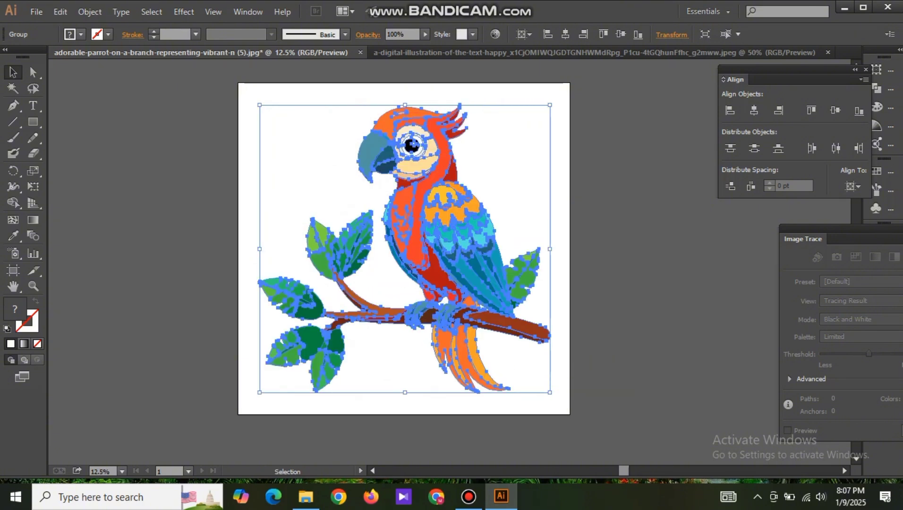
pyautogui.hotkey('ctrl', 'shift', 'a')
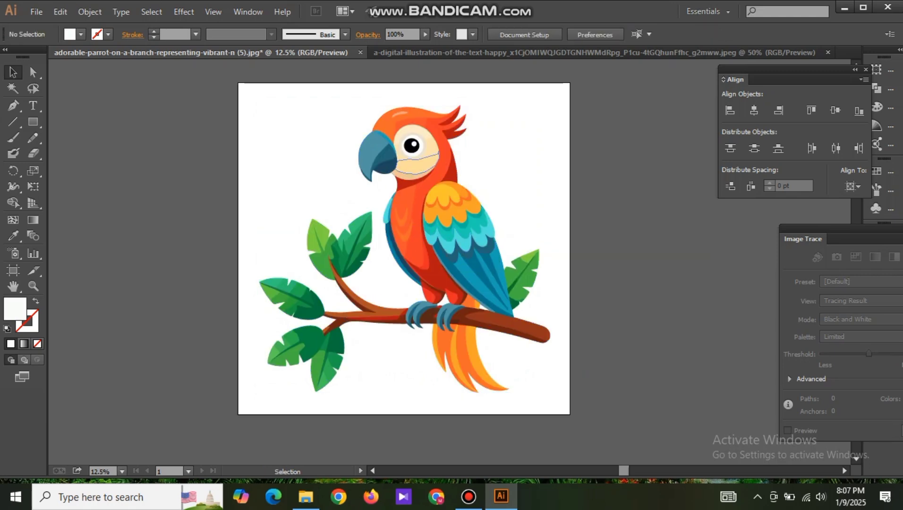
# - Center the parrot group vertically and horizontally on the artboard, and deselect it
pyautogui.click(398, 158)
pyautogui.hotkey('ctrl', 'shift', 'a')
pyautogui.click(438, 224)
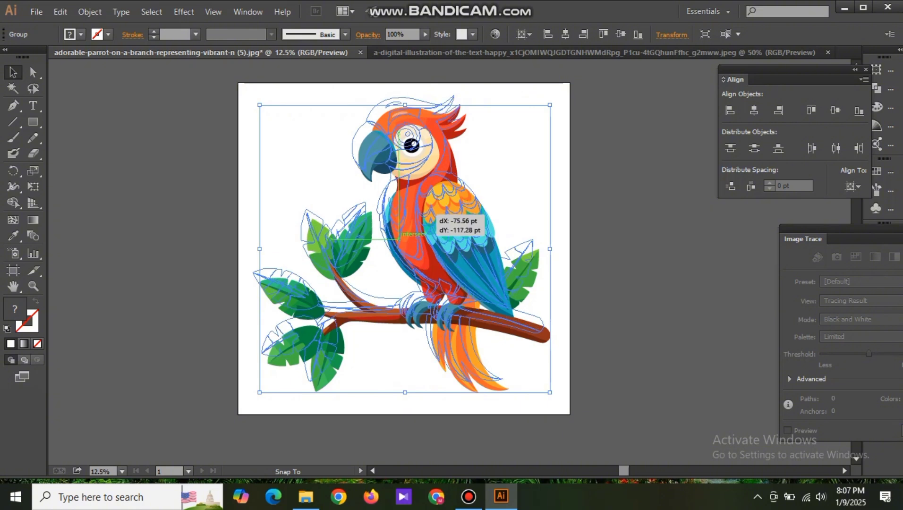
pyautogui.moveTo(438, 222); pyautogui.dragTo(441, 224)
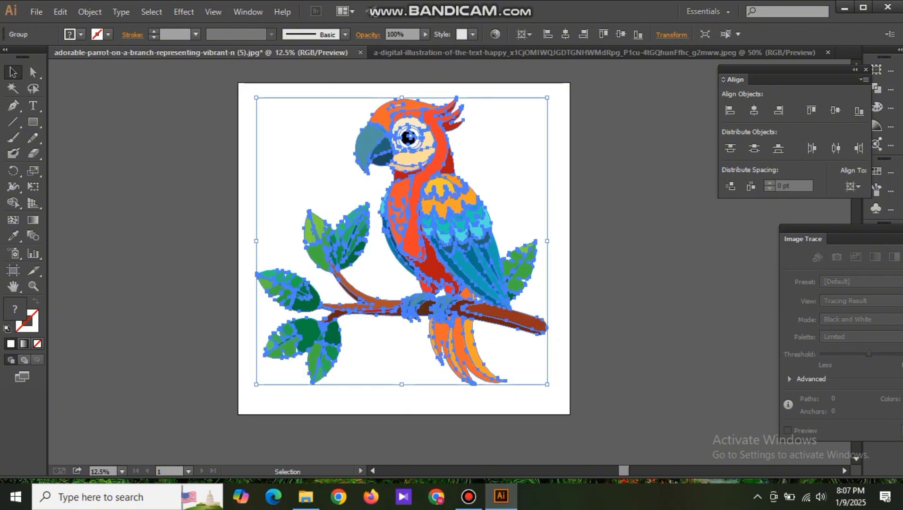
pyautogui.click(621, 34)
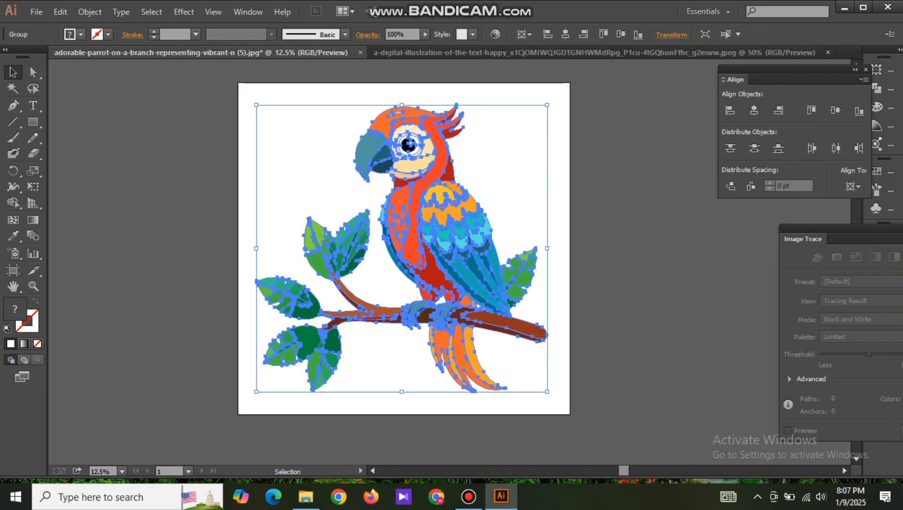
pyautogui.click(565, 34)
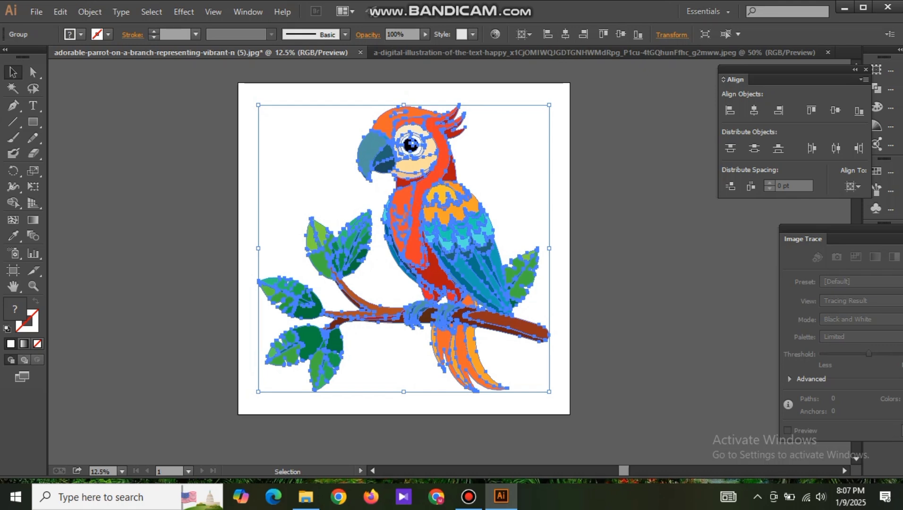
pyautogui.hotkey('ctrl', 'shift', 'a')
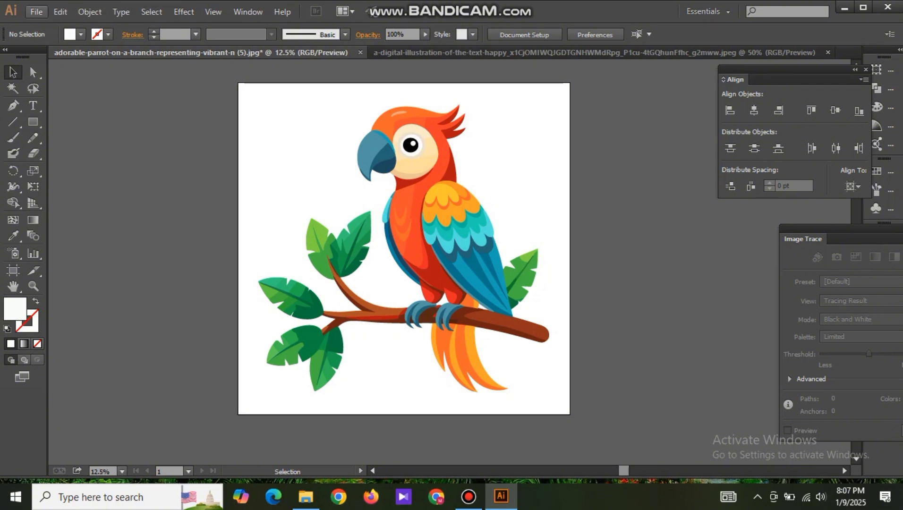
# - Start exporting the artwork in PNG format and choose the Canva Png folder on New Volume (G:) as destination
pyautogui.click(37, 11)
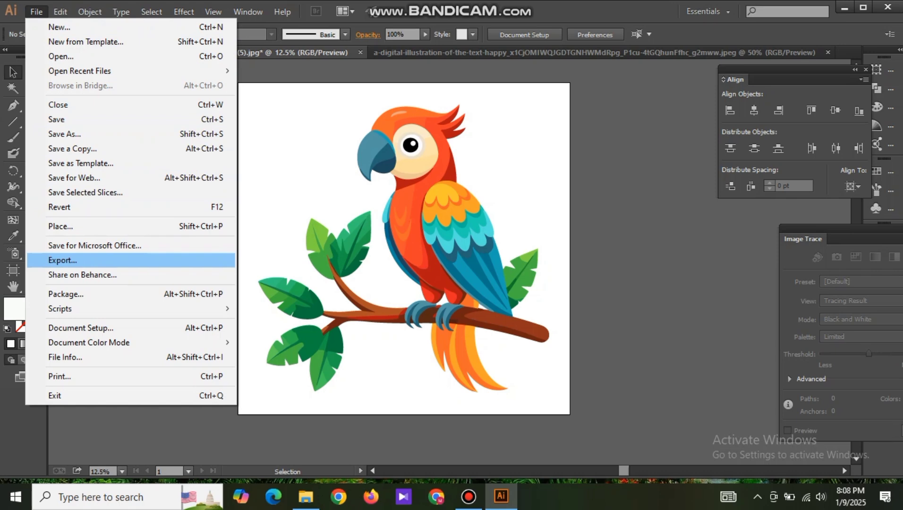
pyautogui.click(62, 260)
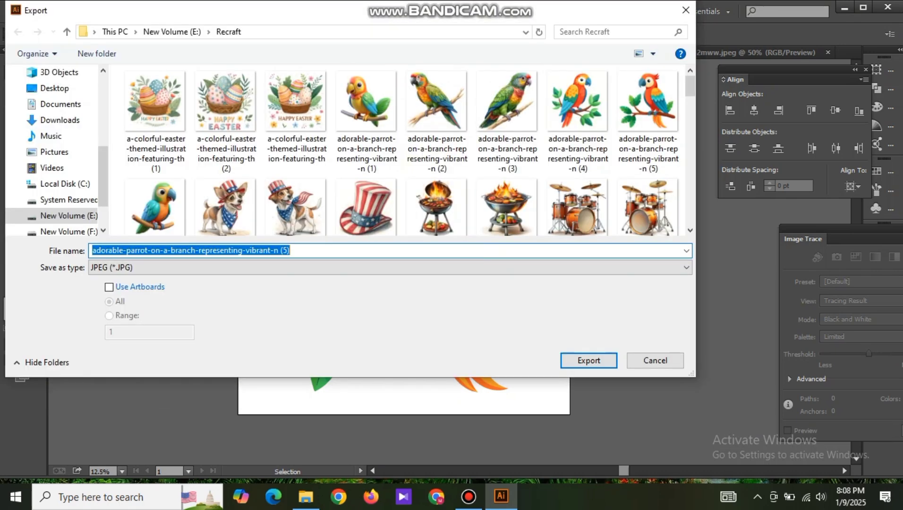
pyautogui.click(390, 268)
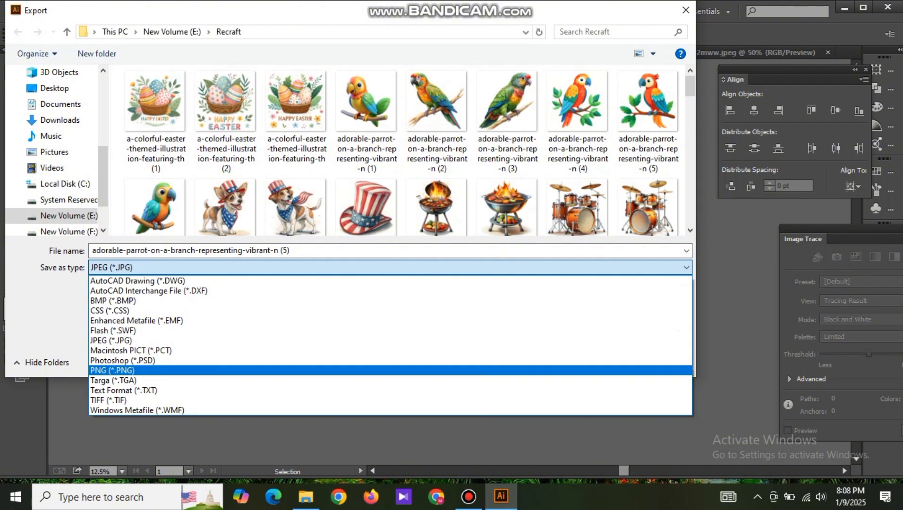
pyautogui.click(112, 370)
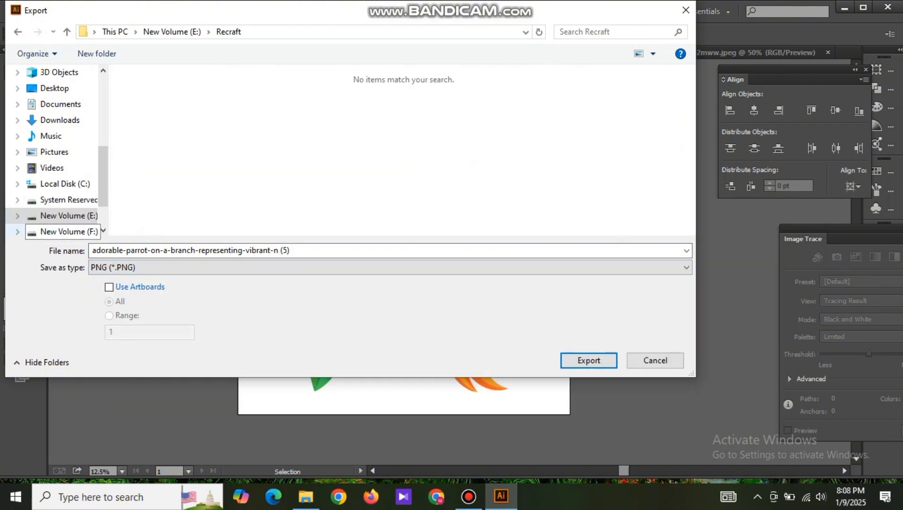
pyautogui.scroll(-1, 47, 200)
pyautogui.click(61, 200)
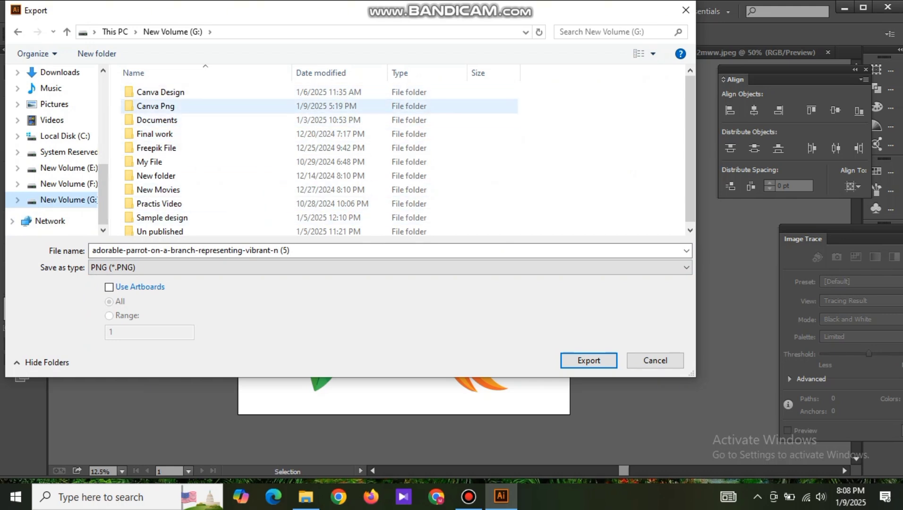
pyautogui.click(155, 106)
pyautogui.doubleClick(225, 106)
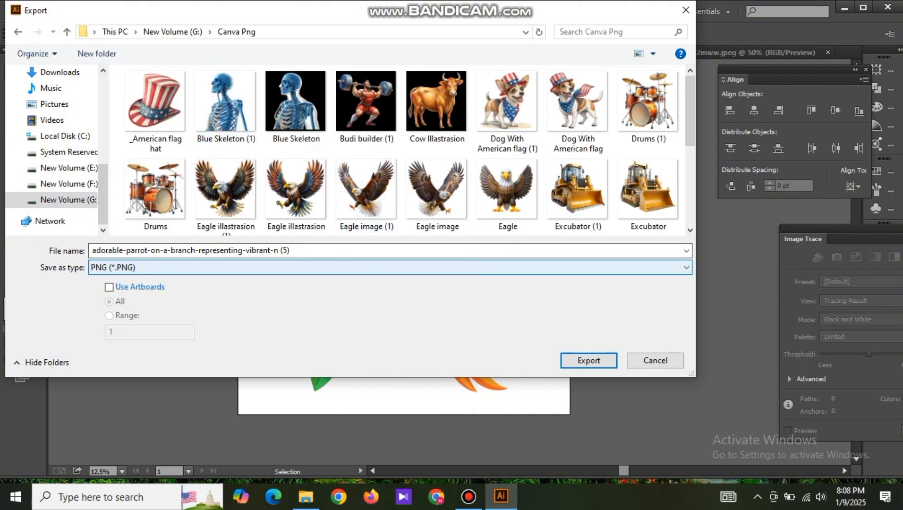
# - Name the file Perrot Vector and export it at Screen (72 ppi) resolution with a transparent background
pyautogui.hotkey('ctrl', 'a')
pyautogui.press('BackSpace')
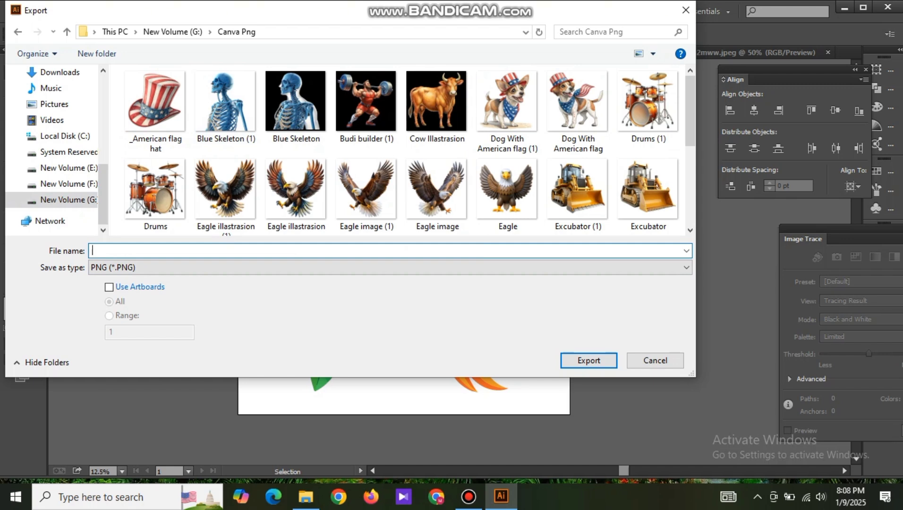
pyautogui.write('Perr')
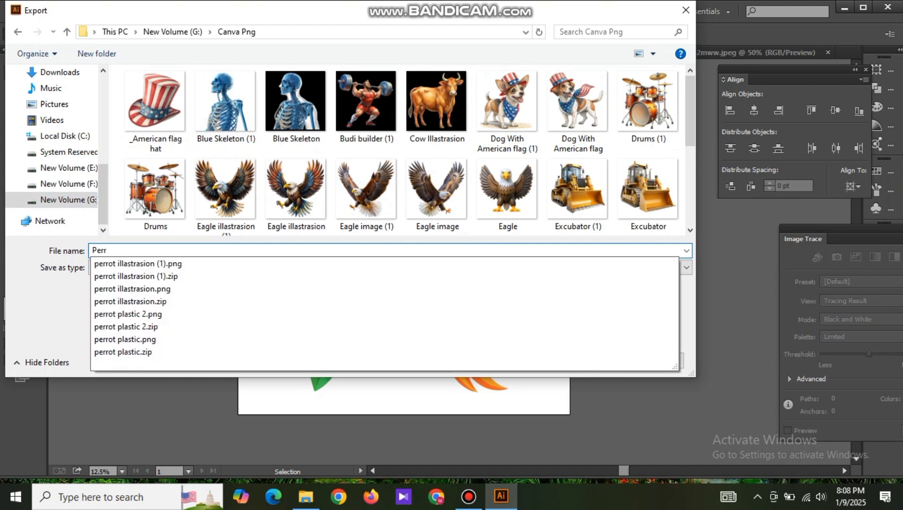
pyautogui.write('ot Ve')
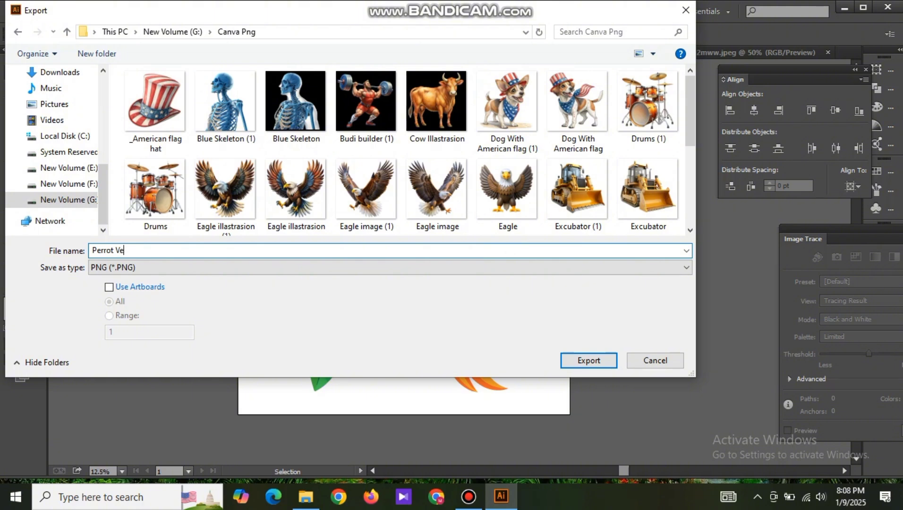
pyautogui.write('ctor')
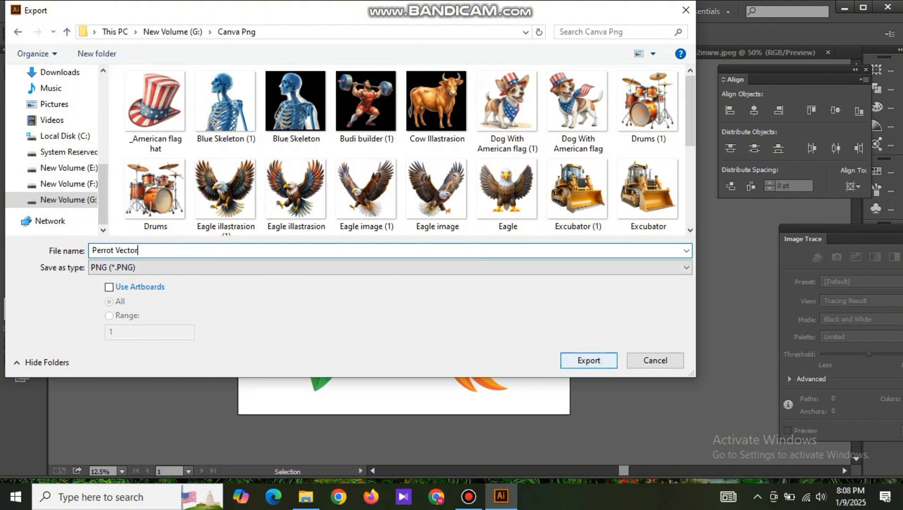
pyautogui.press('Return')
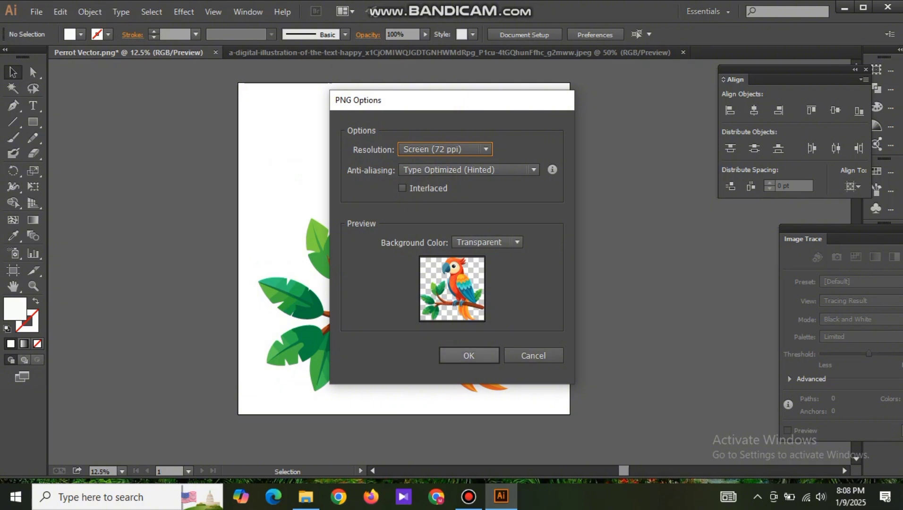
pyautogui.press('Return')
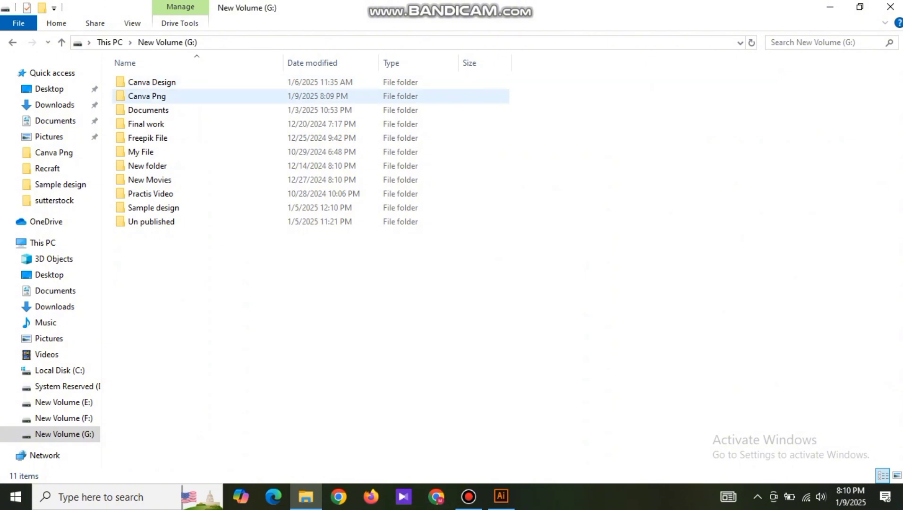
# - Open the exported Perrot Vector image from the Canva Png folder on New Volume (G:) in File Explorer
pyautogui.click(146, 96)
pyautogui.doubleClick(146, 96)
pyautogui.click(147, 96)
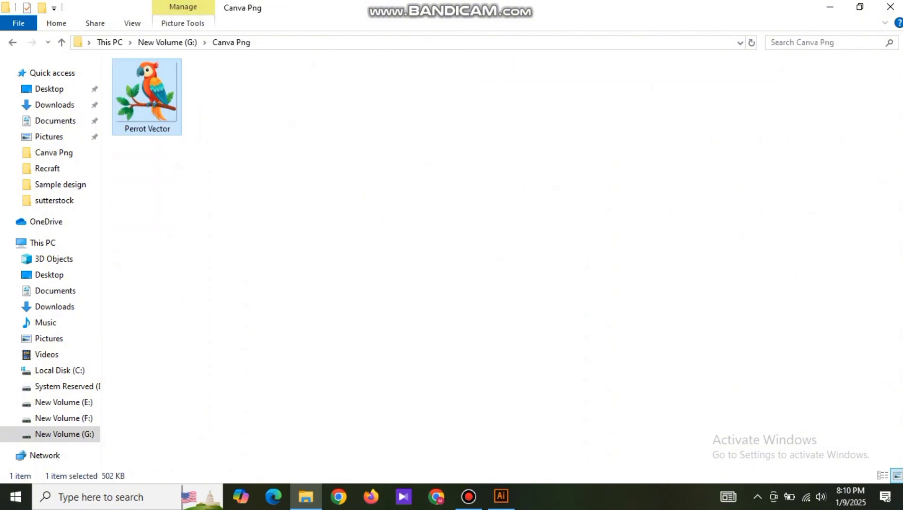
pyautogui.press('Return')
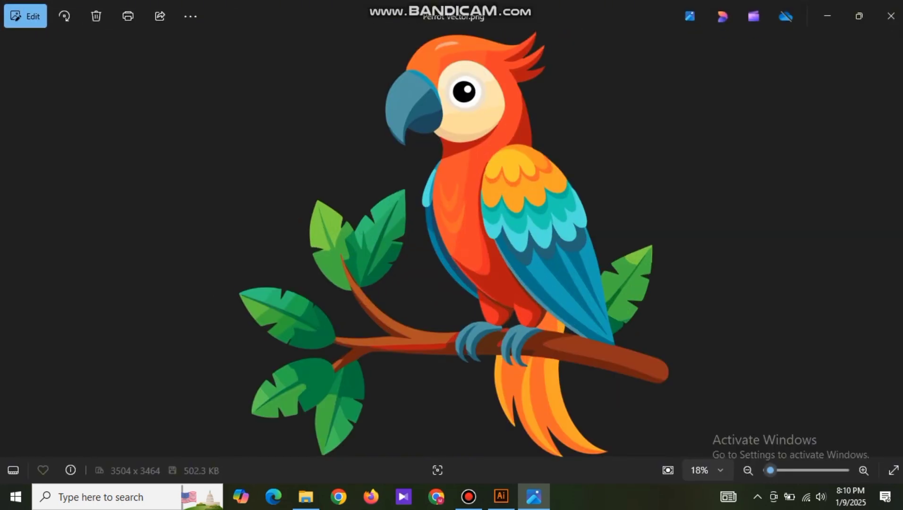
# - Examine the exported parrot PNG up close, from the head down to the claws, branch, leaves and tail, for clean edges and transparency
pyautogui.scroll(3, 472, 327)
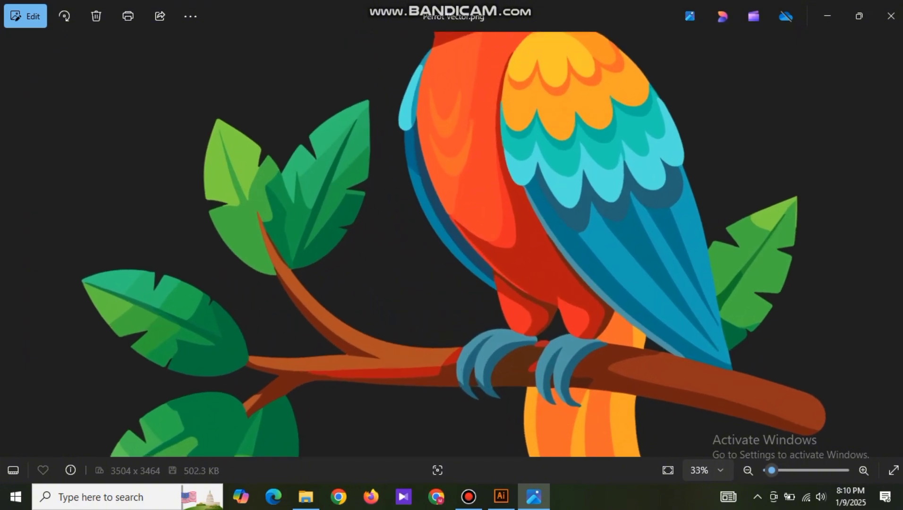
pyautogui.scroll(4, 451, 244)
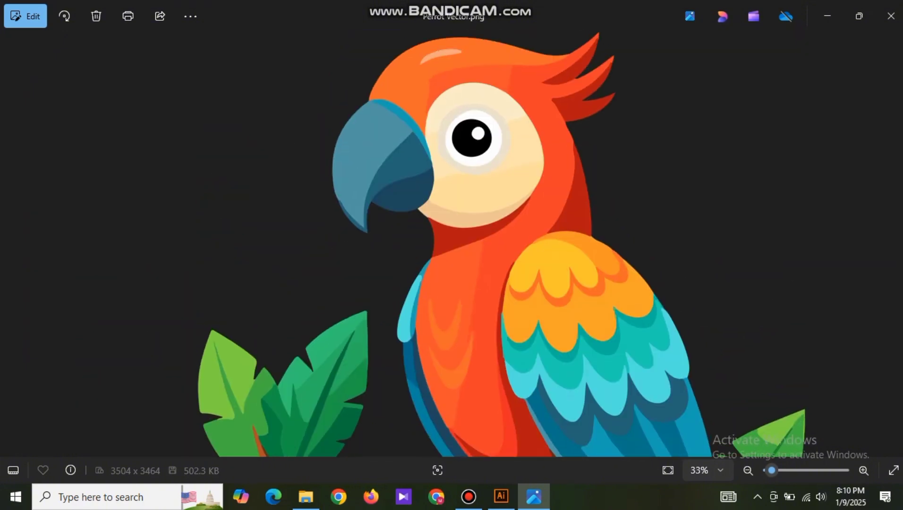
pyautogui.press('Down')
pyautogui.press('Down')
pyautogui.press('Down')
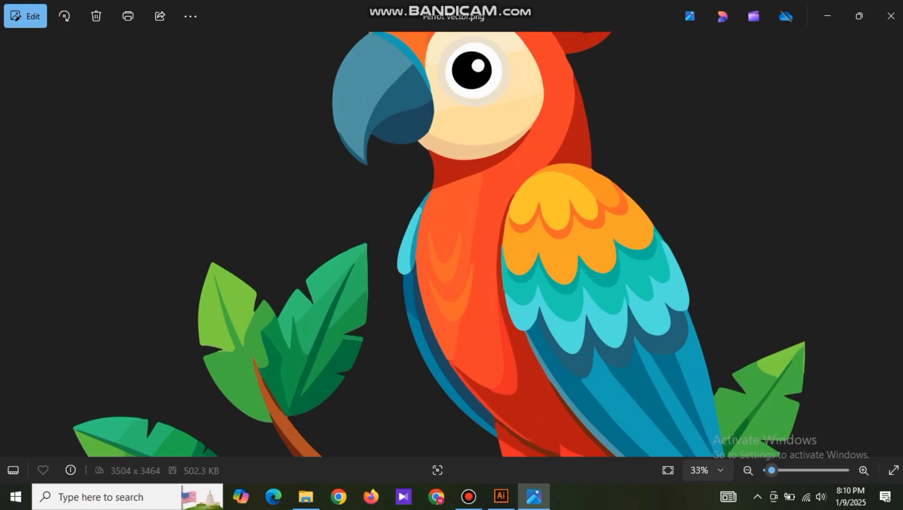
pyautogui.press('Down')
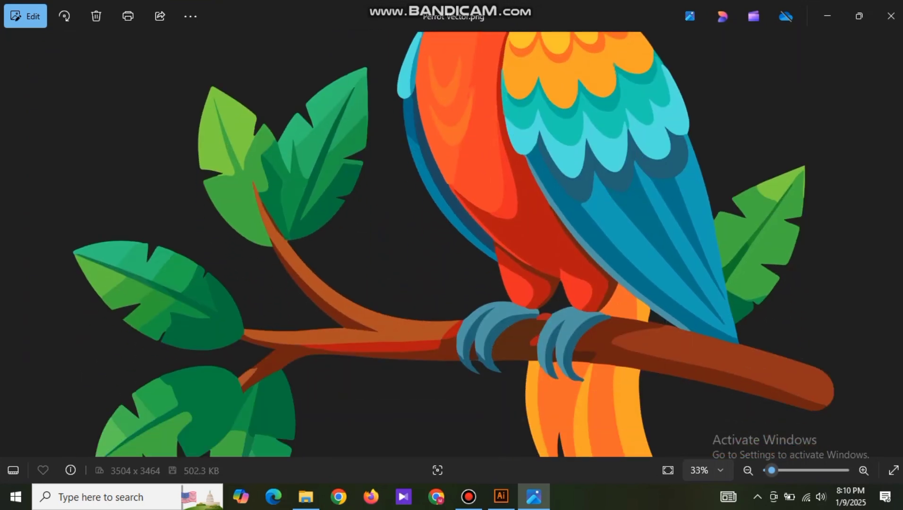
pyautogui.hotkey('ctrl', '-')
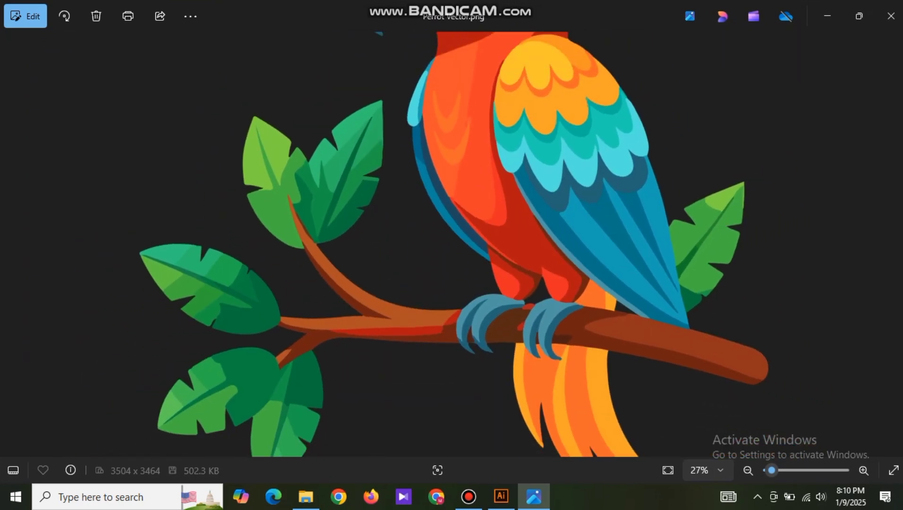
pyautogui.hotkey('ctrl', '-')
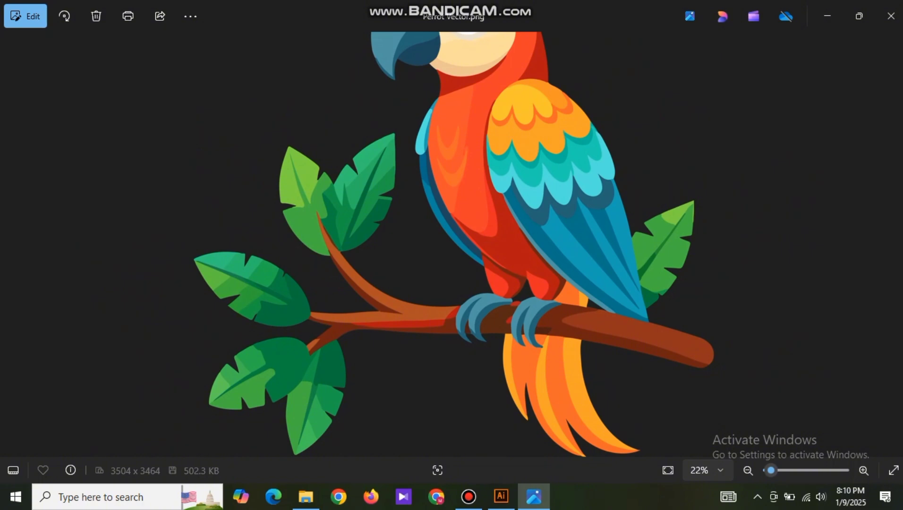
# - View the whole exported parrot PNG once more, from head to tail, and close the image viewer
pyautogui.scroll(2, 451, 317)
pyautogui.scroll(-2, 452, 316)
pyautogui.scroll(1, 451, 244)
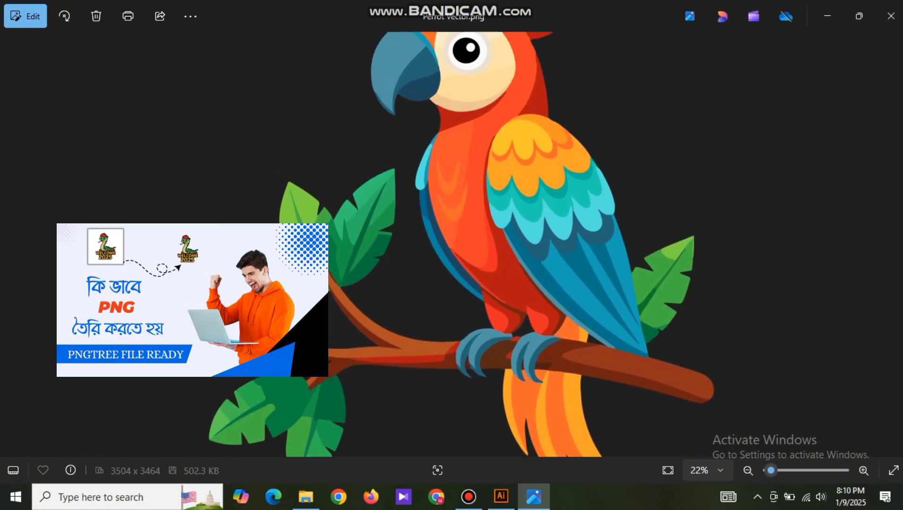
pyautogui.scroll(1, 452, 244)
pyautogui.scroll(-1, 451, 297)
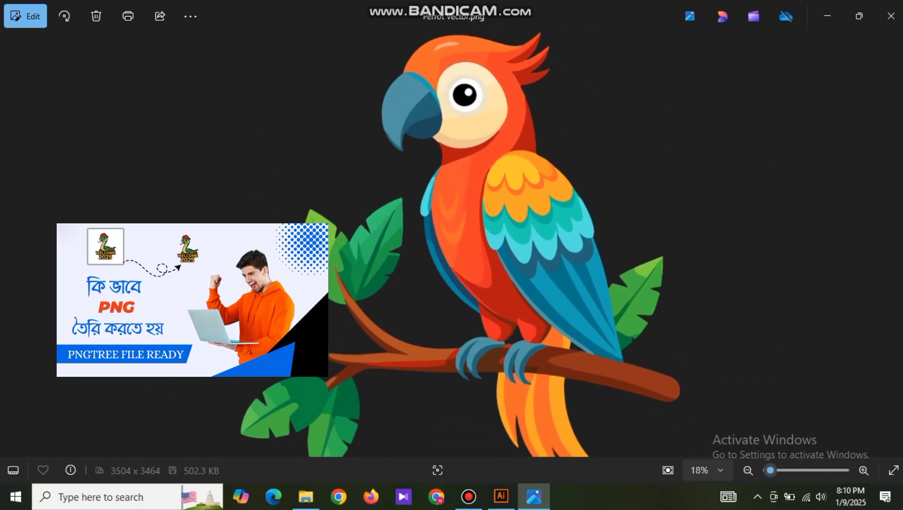
pyautogui.scroll(1, 451, 297)
pyautogui.press('Up')
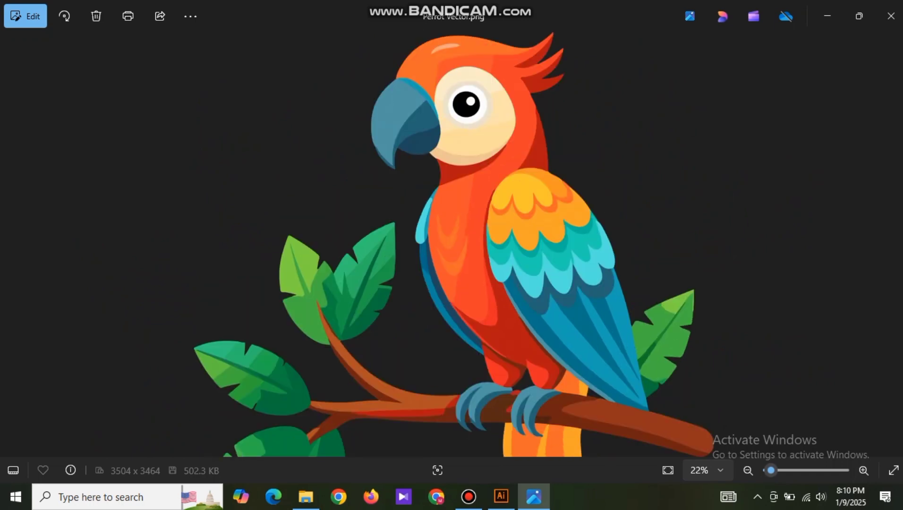
pyautogui.hotkey('ctrl', '-')
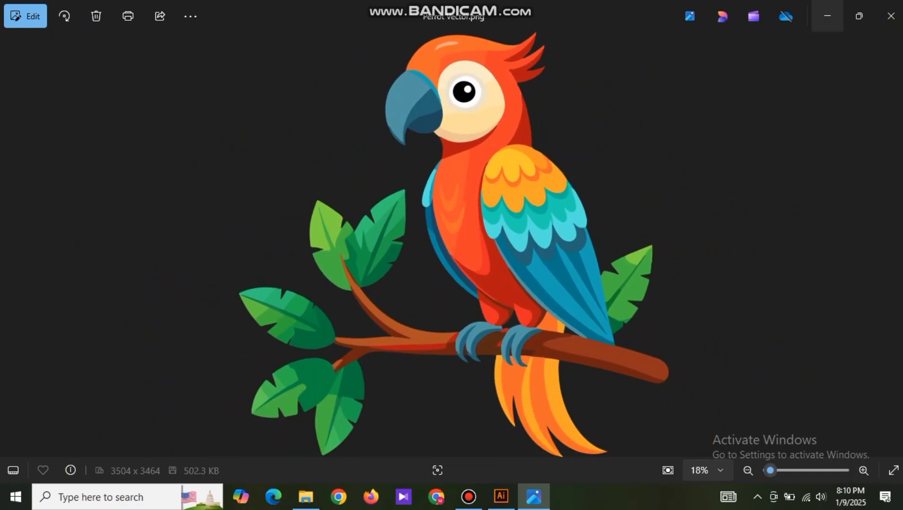
pyautogui.click(891, 16)
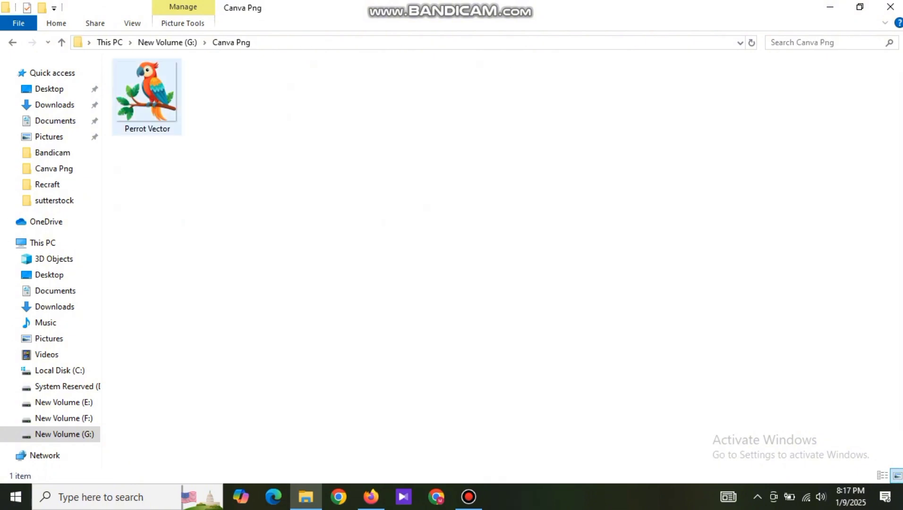
# - Compress the Perrot Vector image into a zip archive in the Canva Png folder, keeping the name Perrot Vector
pyautogui.click(140, 71)
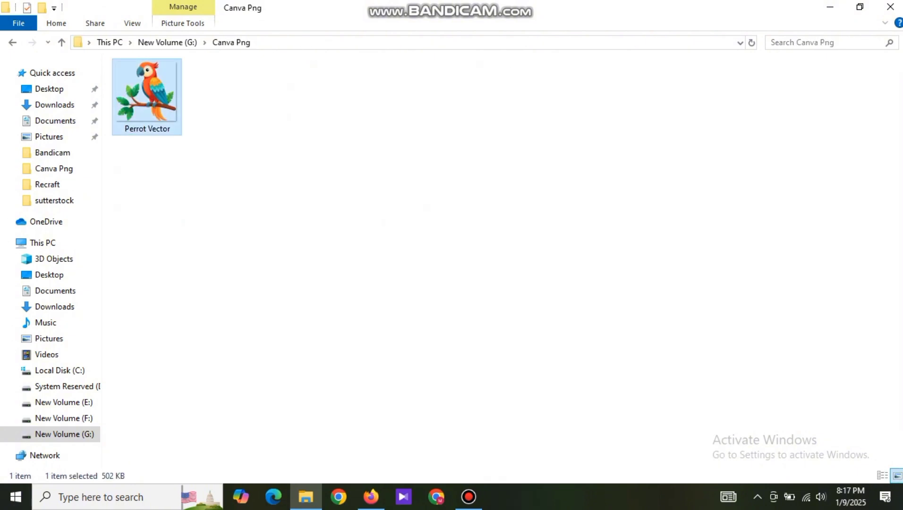
pyautogui.rightClick(140, 70)
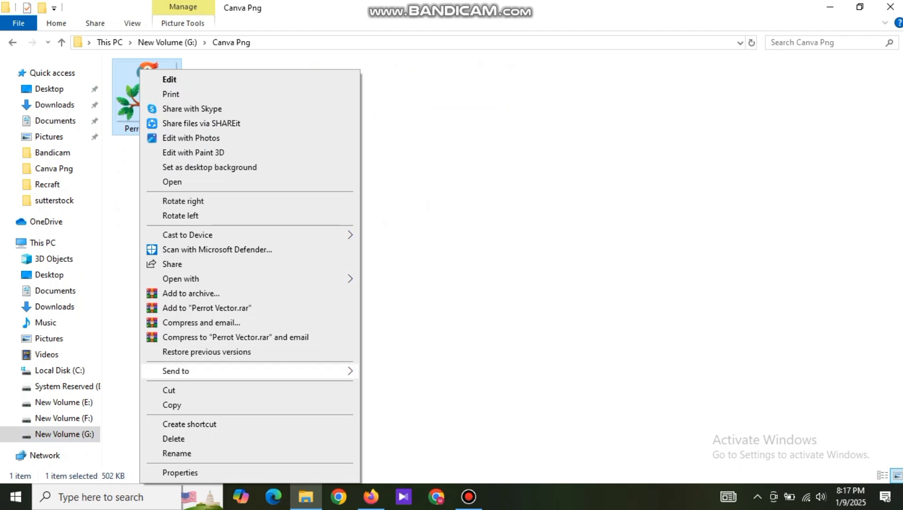
pyautogui.moveTo(340, 371)
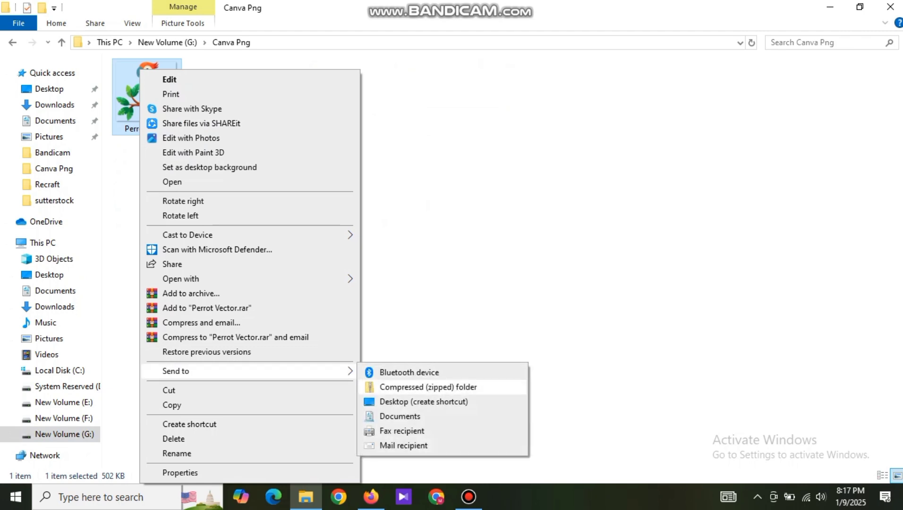
pyautogui.click(401, 387)
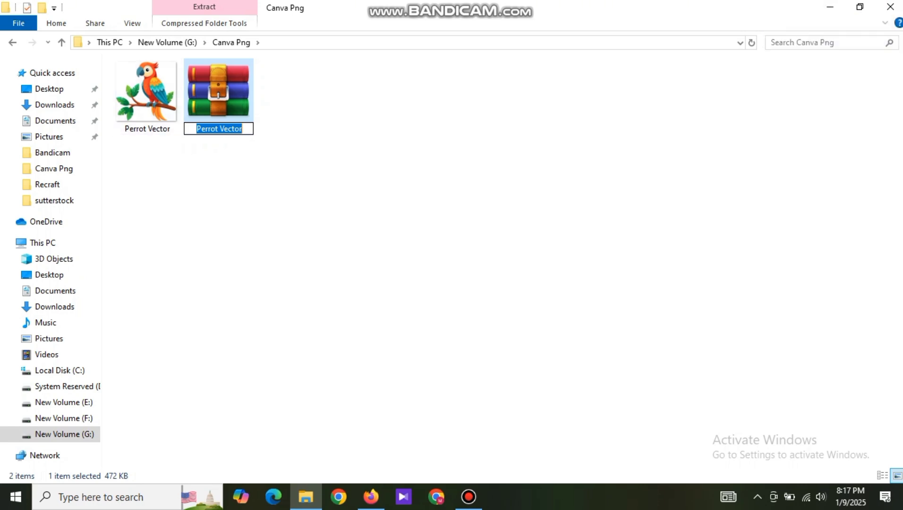
# - Switch to Firefox with the Pngtree Uploading System and open the AI Artwork Upload page
pyautogui.click(830, 7)
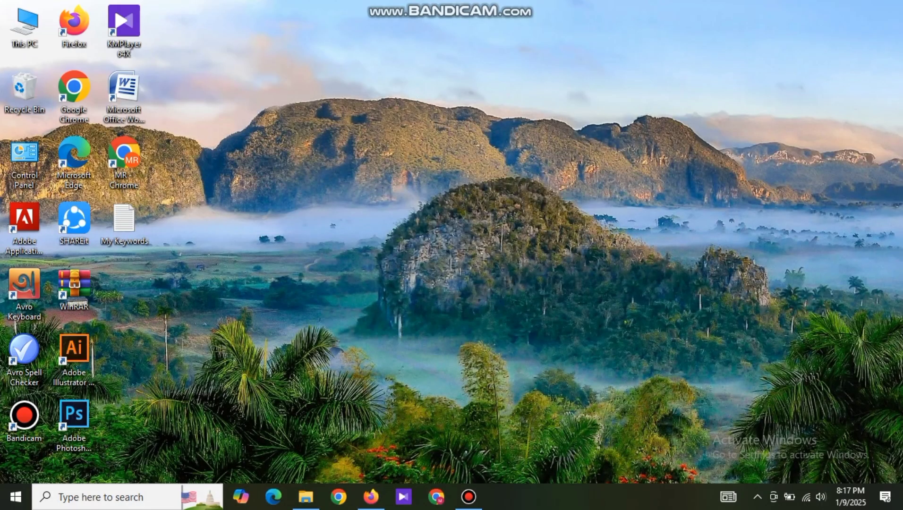
pyautogui.moveTo(371, 497)
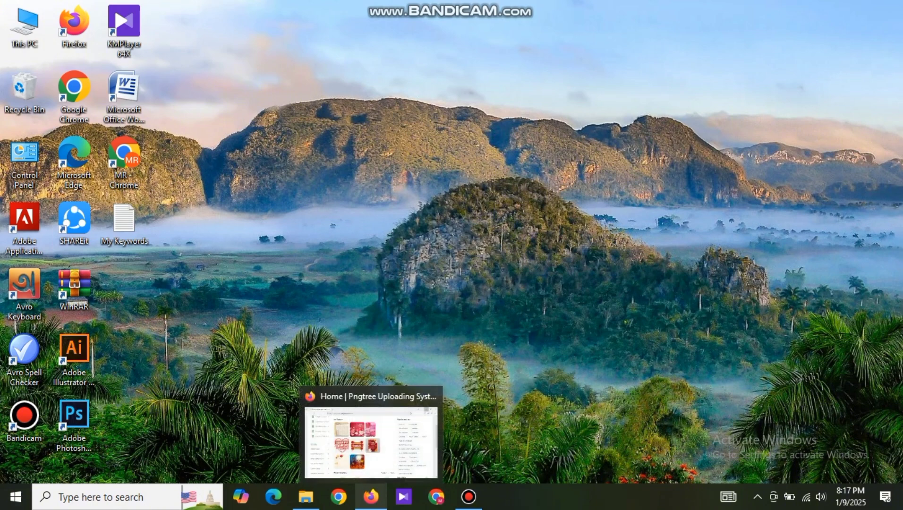
pyautogui.click(370, 432)
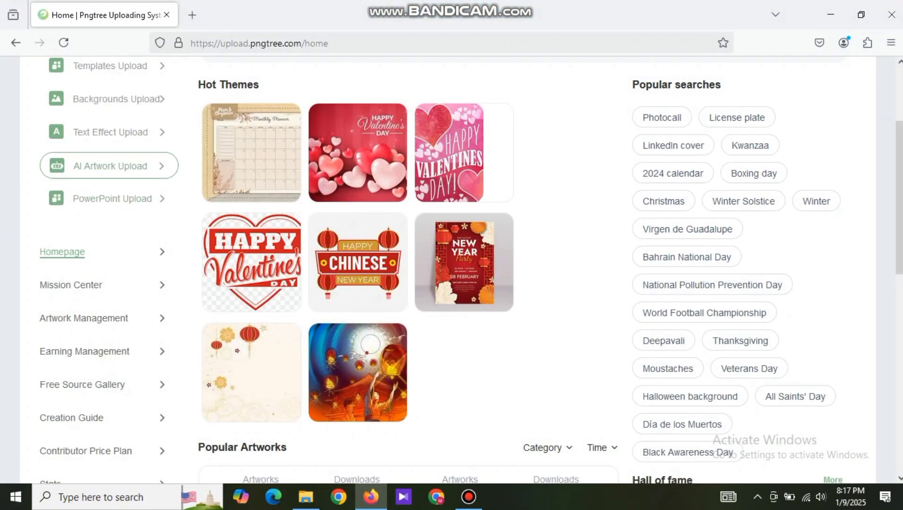
pyautogui.click(110, 165)
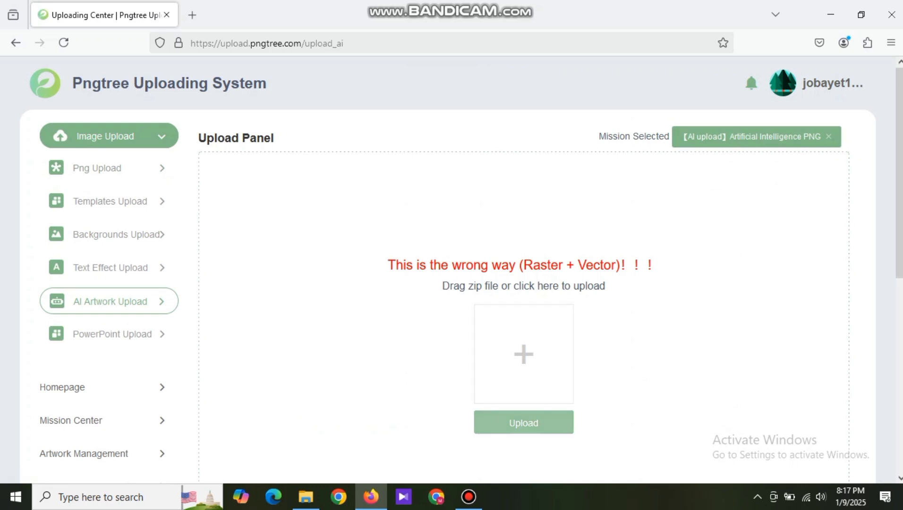
# - Add Perrot Vector.zip from the Canva Png folder to the upload panel and upload it
pyautogui.click(524, 354)
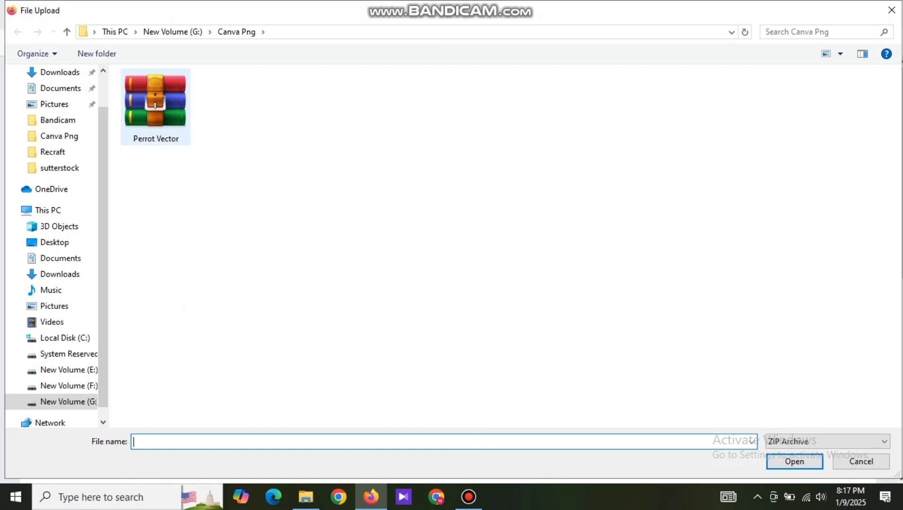
pyautogui.doubleClick(155, 107)
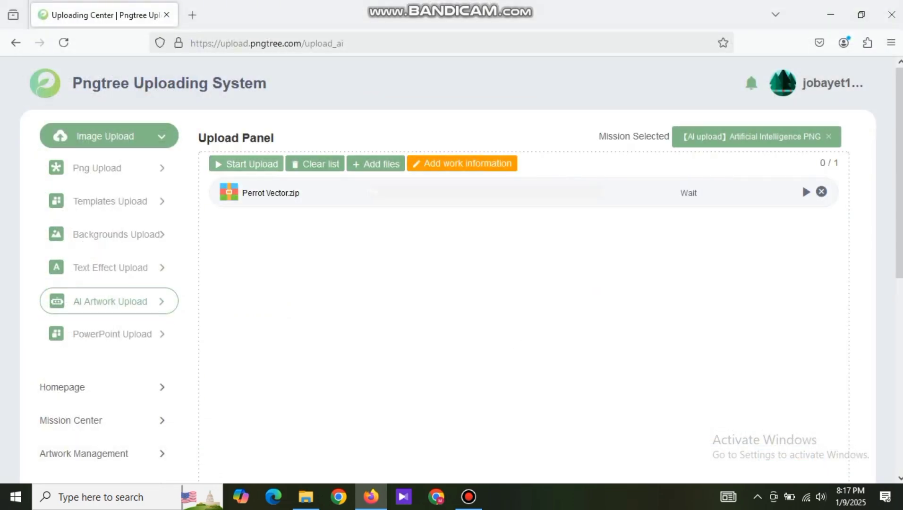
pyautogui.click(245, 163)
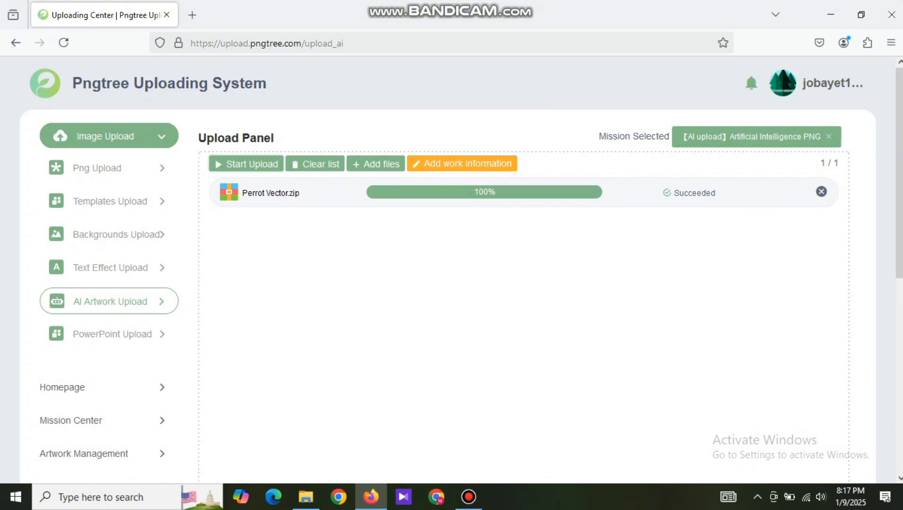
# - Open the uploaded parrot's work details and examine the title, keyword, image-creation and AI platform URL fields
pyautogui.click(462, 163)
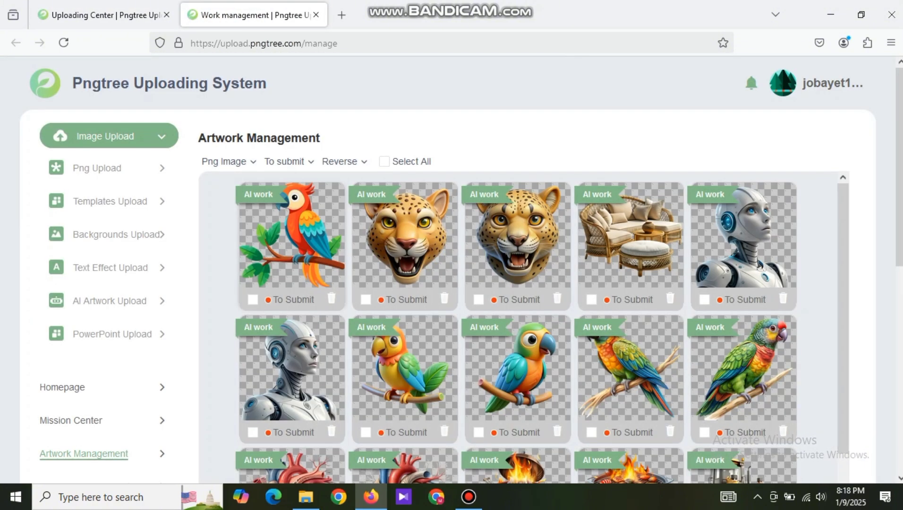
pyautogui.click(292, 234)
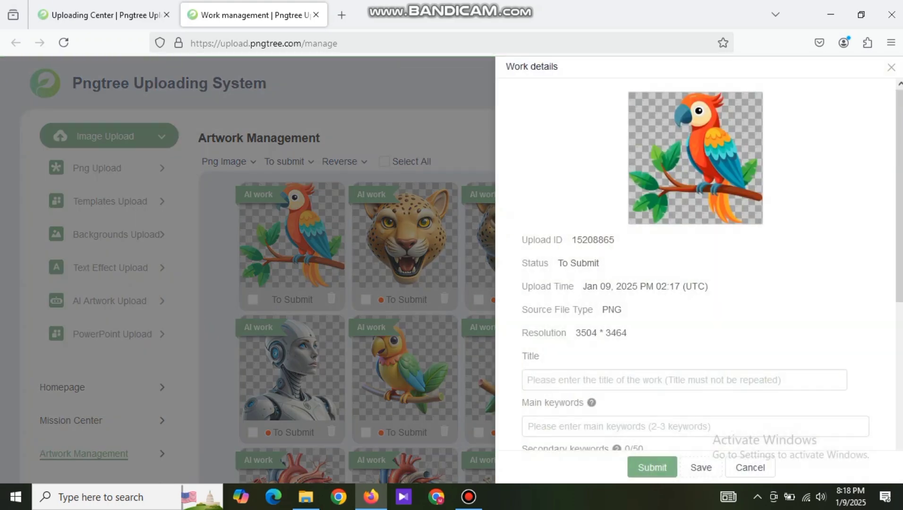
pyautogui.scroll(-4, 694, 283)
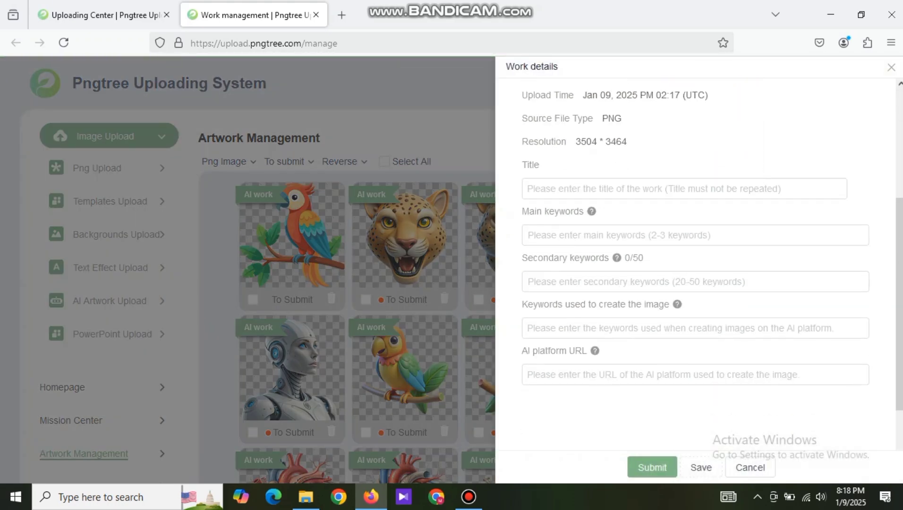
pyautogui.moveTo(591, 211)
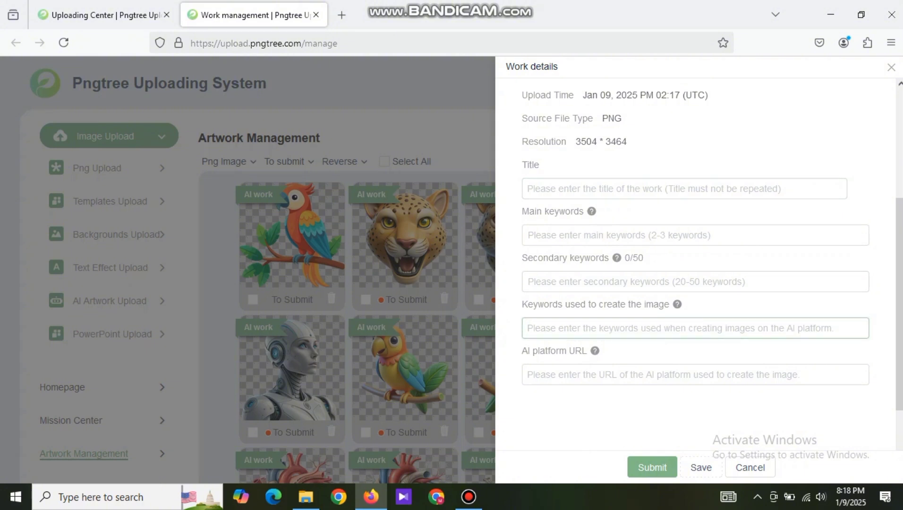
pyautogui.scroll(-2, 694, 283)
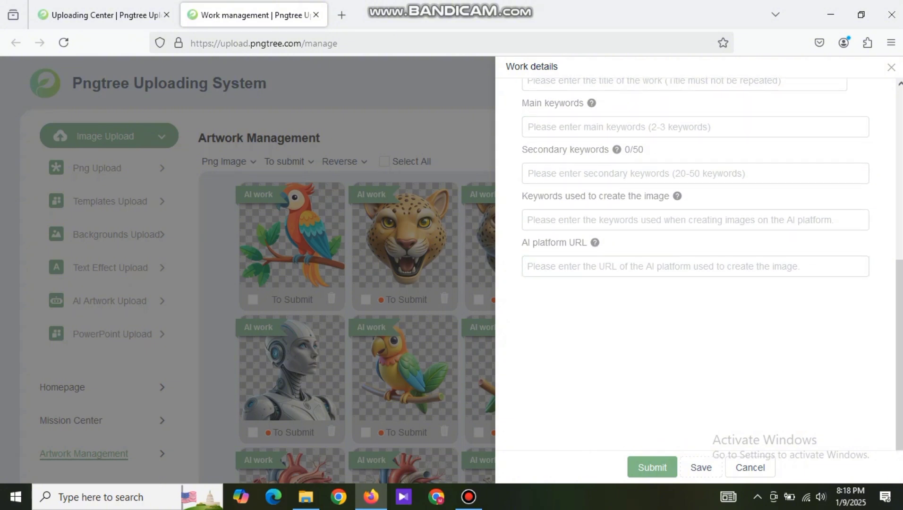
pyautogui.scroll(3, 694, 283)
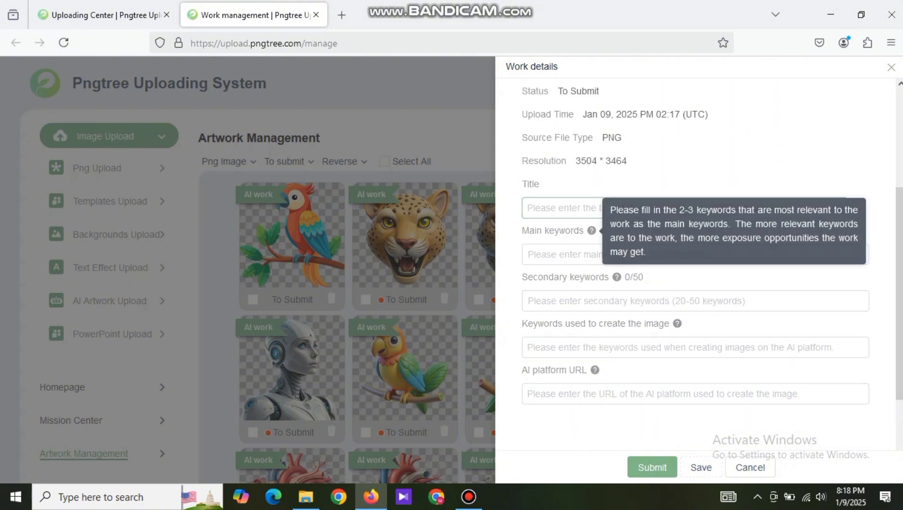
pyautogui.click(591, 207)
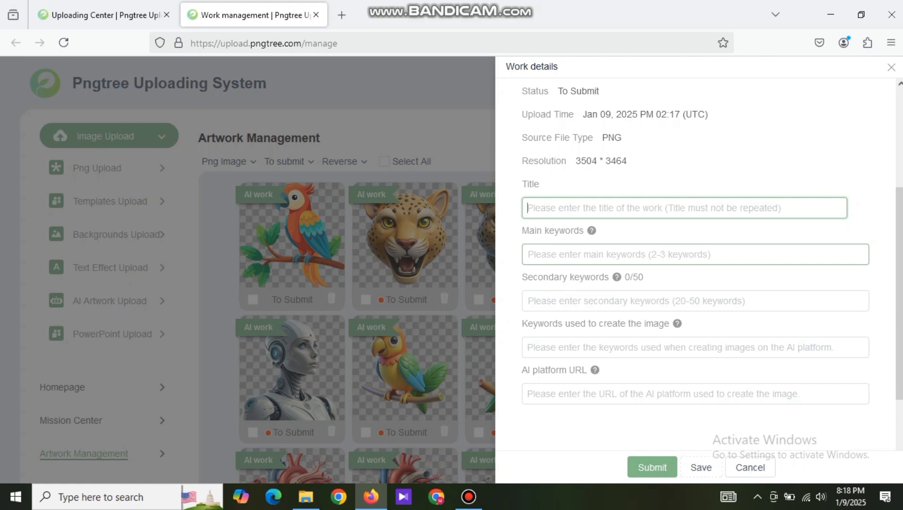
pyautogui.scroll(-1, 694, 330)
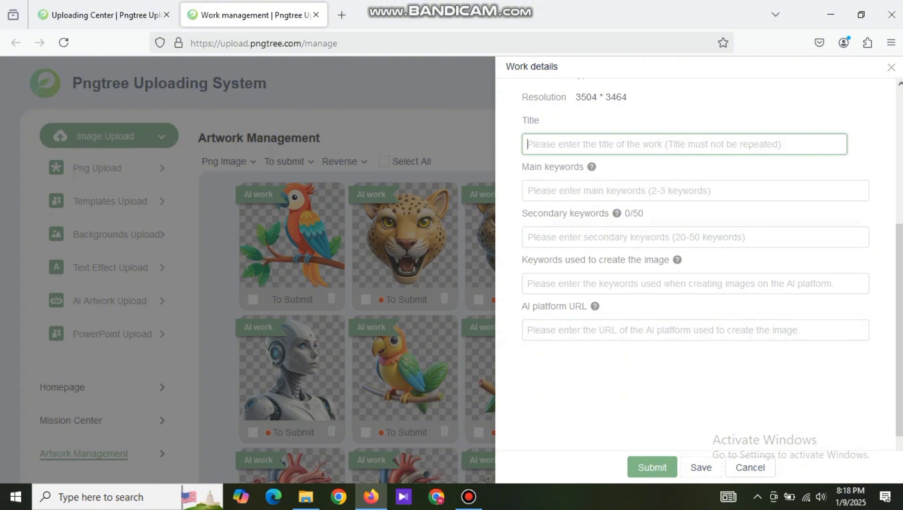
pyautogui.scroll(4, 694, 265)
pyautogui.scroll(-3, 694, 265)
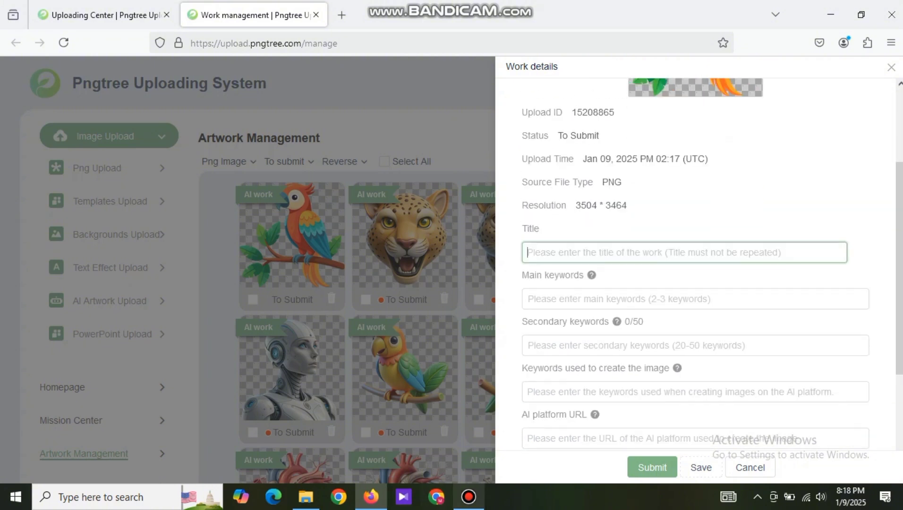
pyautogui.click(468, 496)
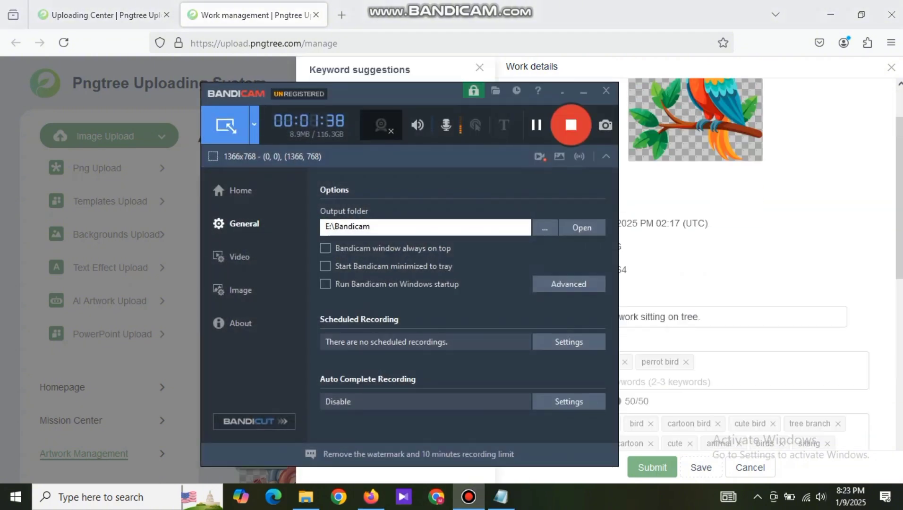
pyautogui.click(583, 90)
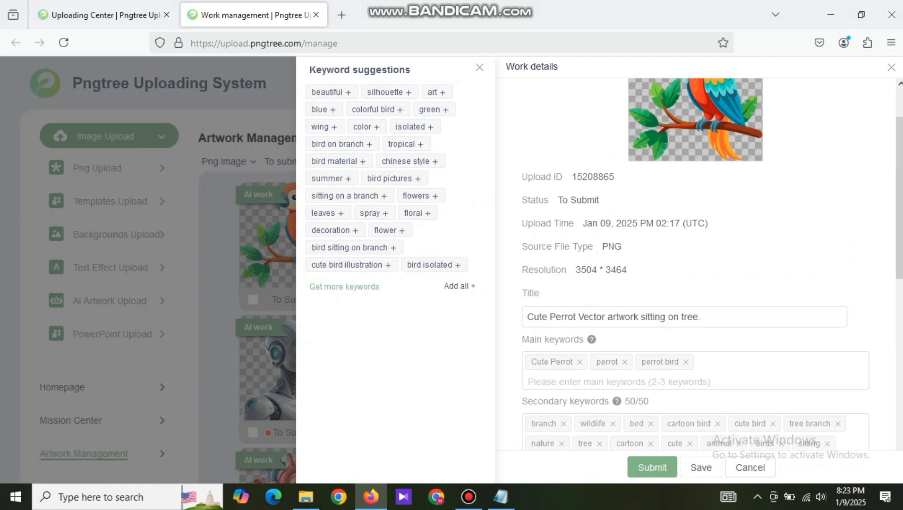
# - Review the parrot's filled-in title, main and secondary keywords, image-creation keywords and AI platform URL
pyautogui.scroll(-3, 694, 265)
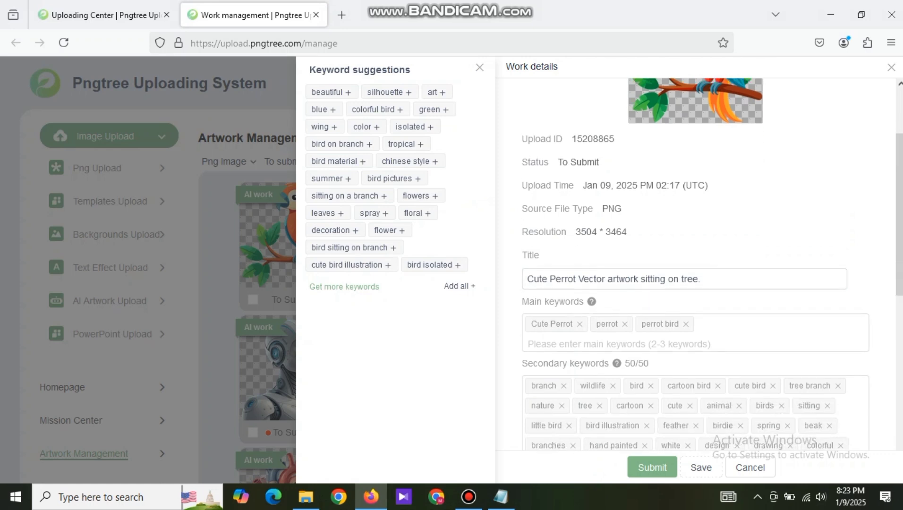
pyautogui.click(701, 190)
pyautogui.click(756, 243)
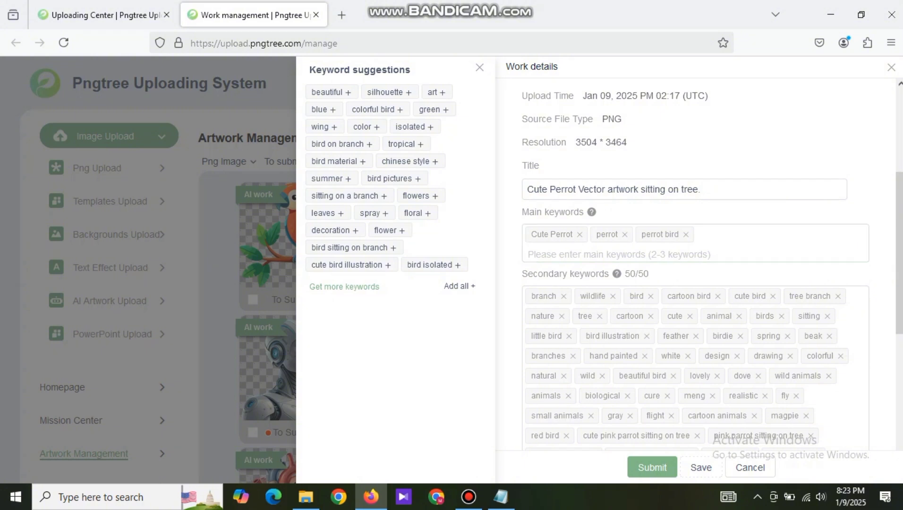
pyautogui.scroll(-3, 694, 326)
pyautogui.scroll(3, 694, 326)
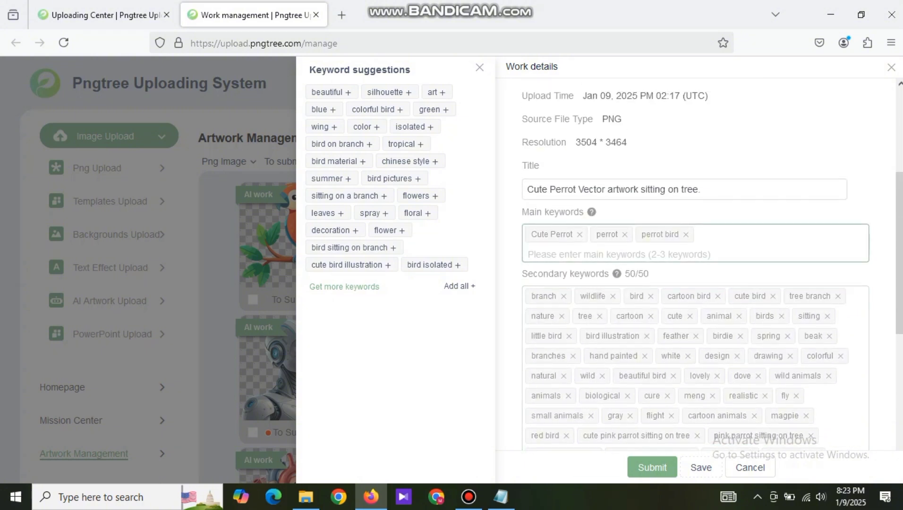
pyautogui.scroll(-3, 695, 244)
pyautogui.scroll(-1, 694, 243)
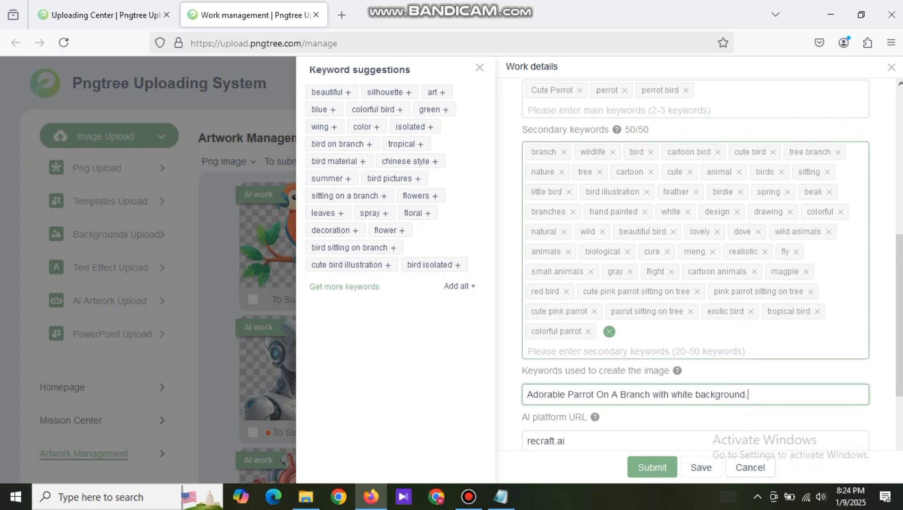
pyautogui.scroll(-2, 694, 264)
pyautogui.scroll(3, 694, 265)
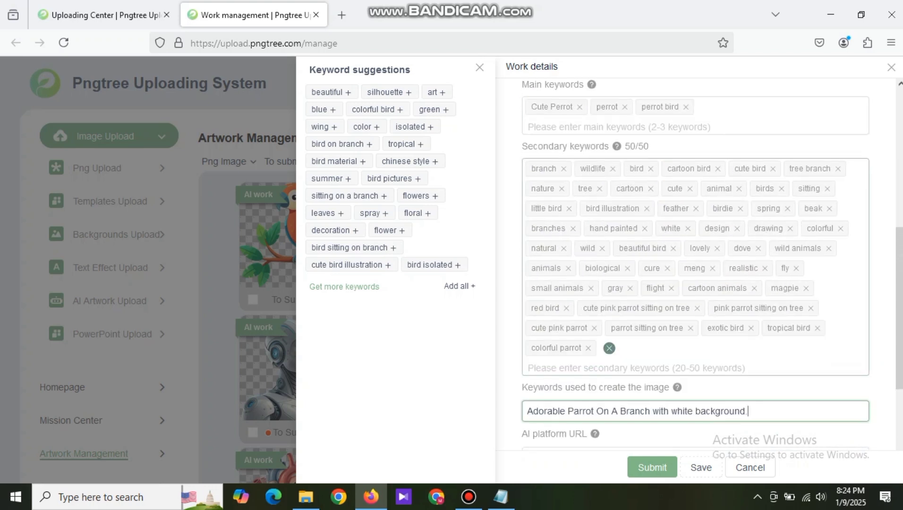
pyautogui.scroll(-1, 694, 264)
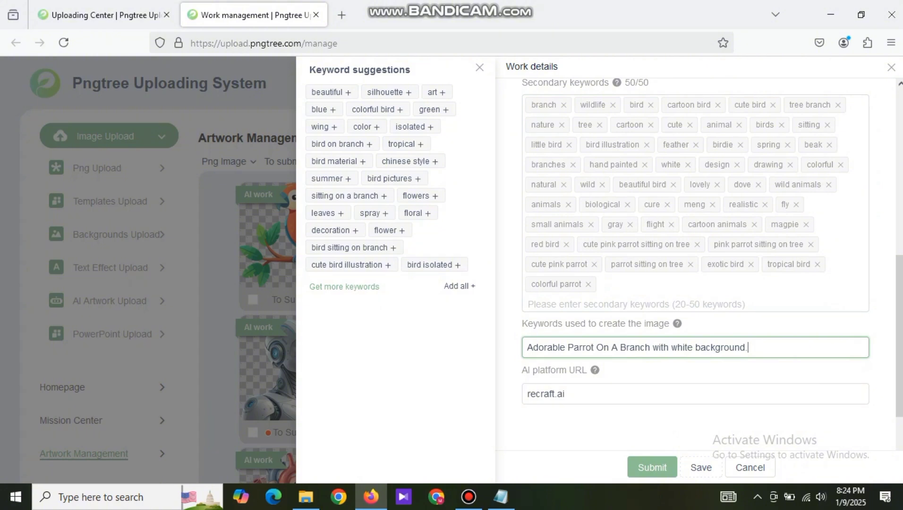
# - Save the parrot's work details, submit the work and close its details
pyautogui.click(701, 467)
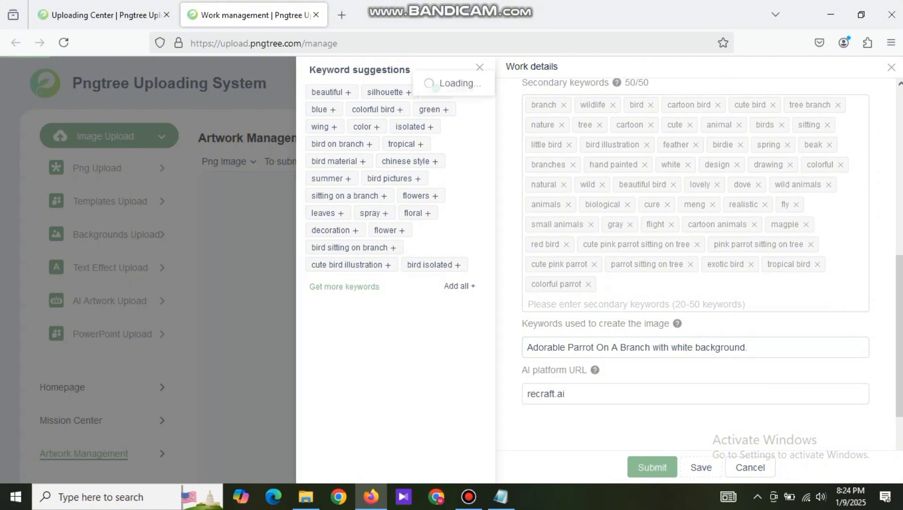
pyautogui.click(651, 467)
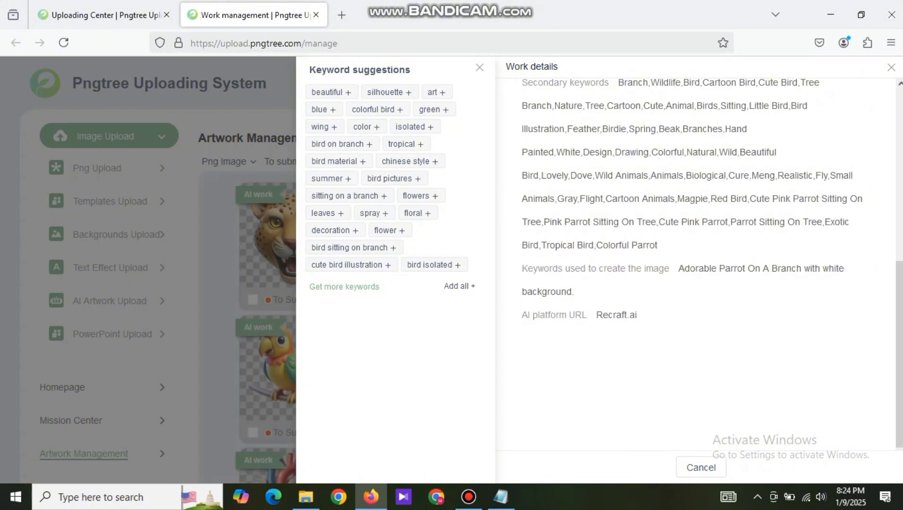
pyautogui.press('Escape')
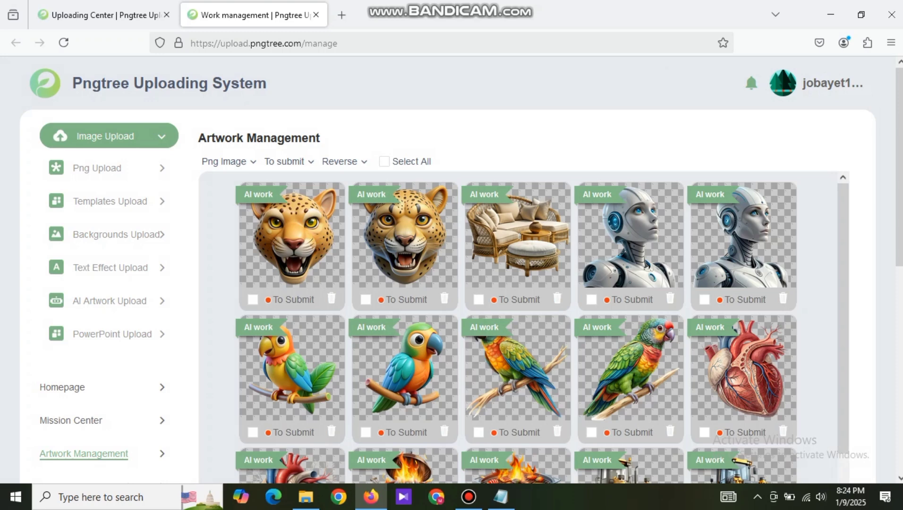
# - Filter the PNG images in Artwork Management by Pending status to check the submitted parrot
pyautogui.click(288, 162)
pyautogui.click(297, 209)
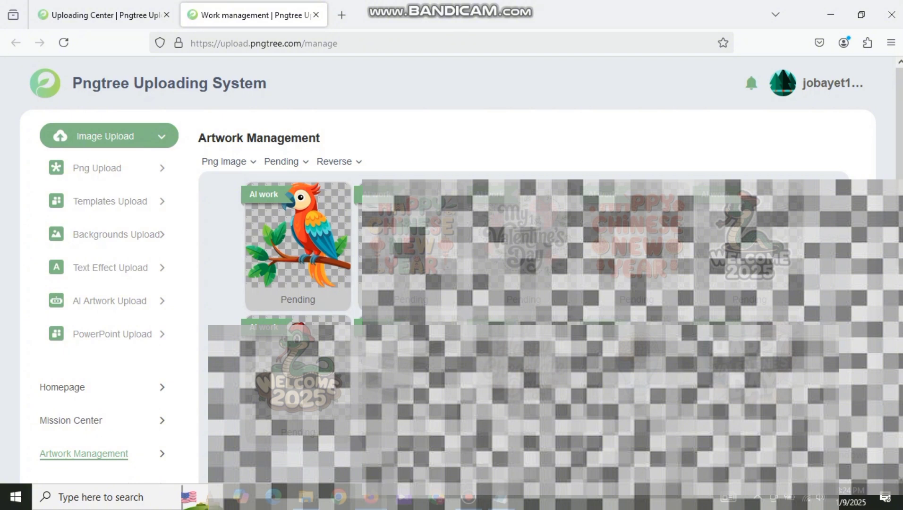
pyautogui.click(468, 497)
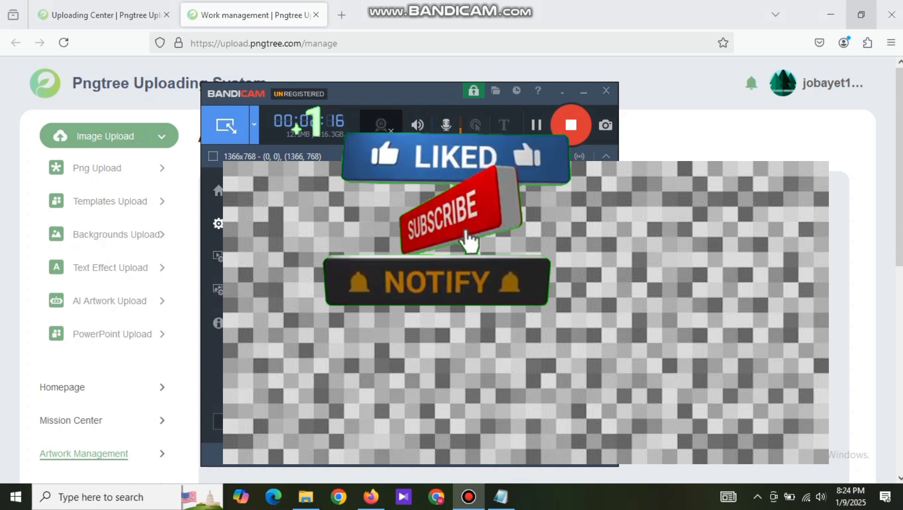
pyautogui.click(831, 15)
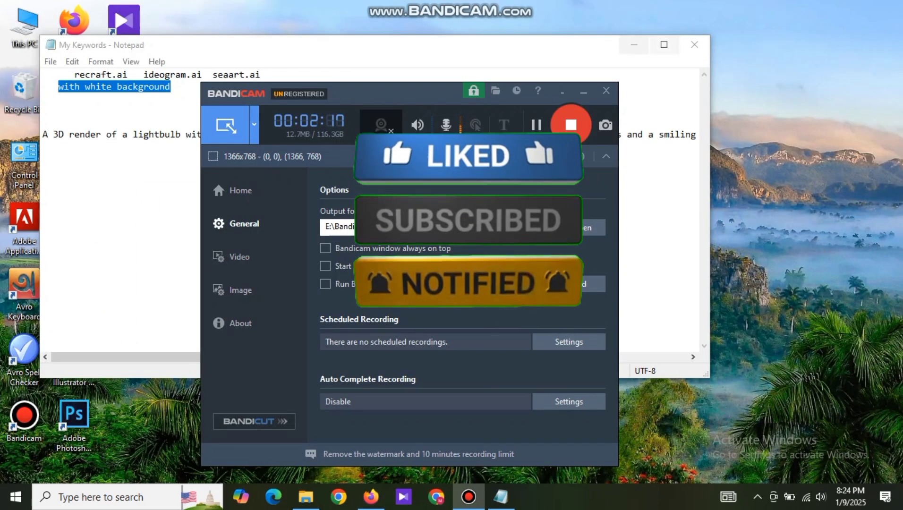
pyautogui.click(695, 45)
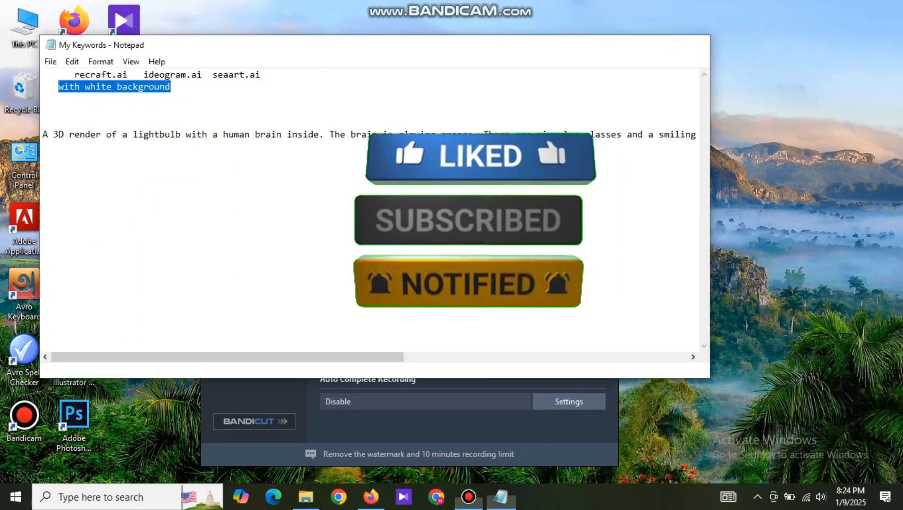